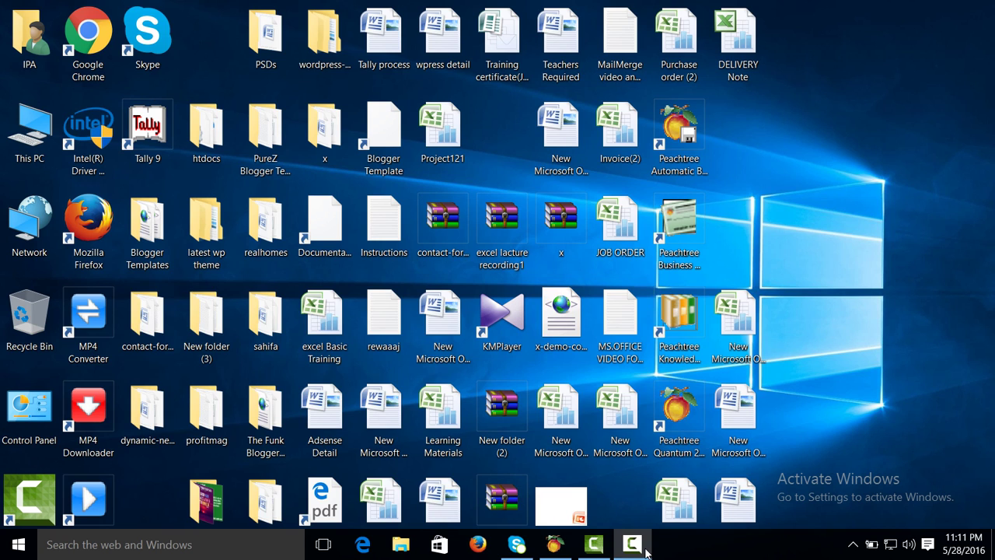
# Refresh the Windows desktop
pyautogui.click(644, 548)
pyautogui.click(645, 550)
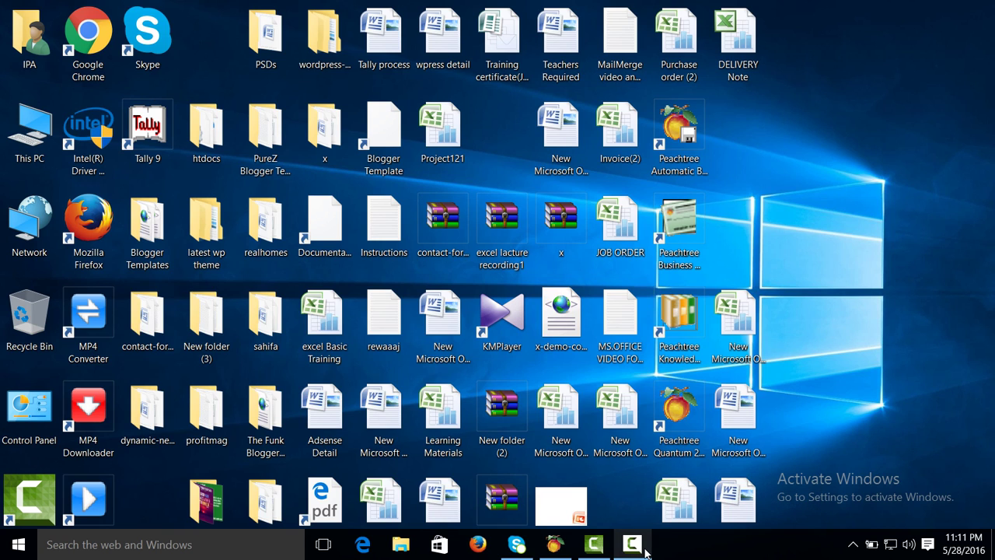
pyautogui.rightClick(767, 182)
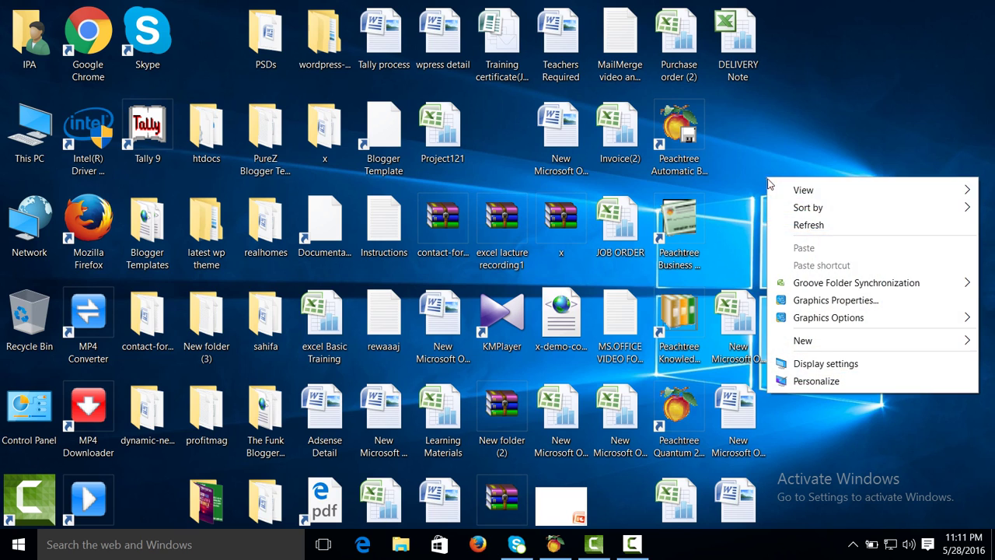
pyautogui.click(799, 227)
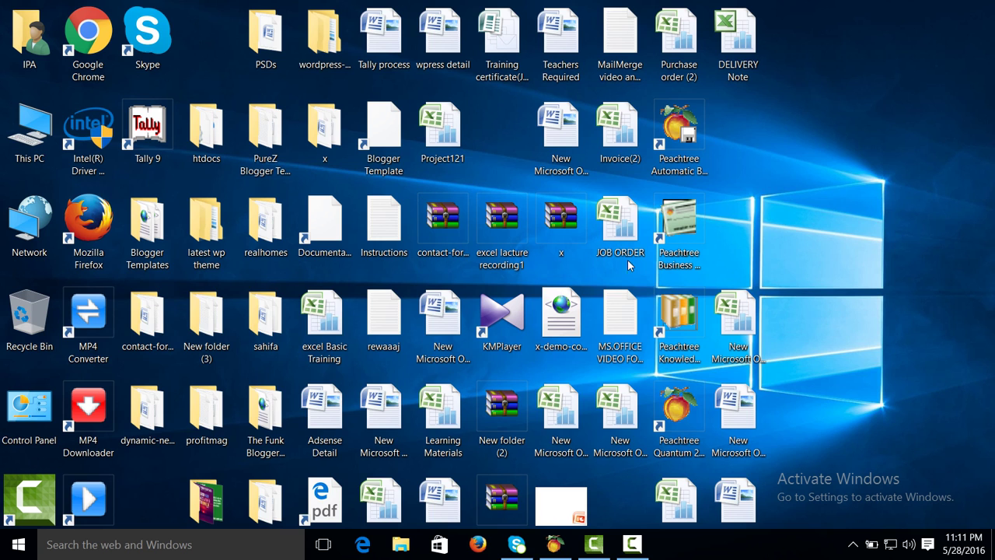
# Start a new company in Peachtree, closing AL-Rahma Furniture rather than keeping it open
pyautogui.click(554, 544)
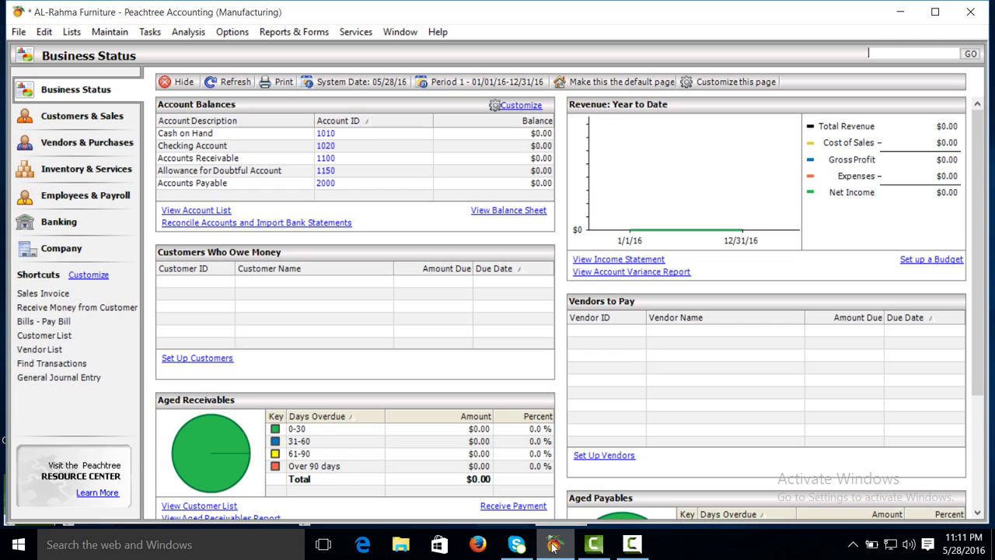
pyautogui.click(18, 31)
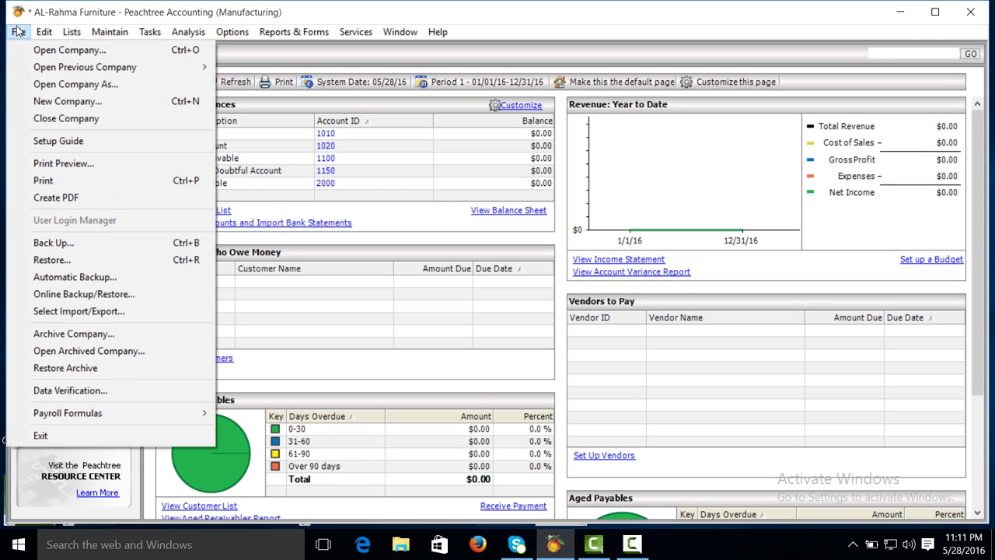
pyautogui.click(68, 101)
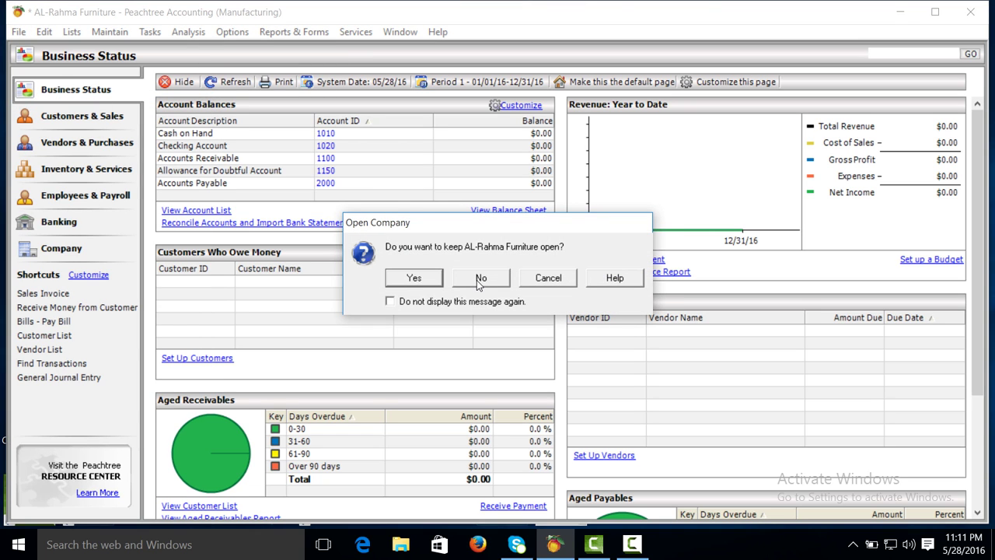
pyautogui.click(478, 280)
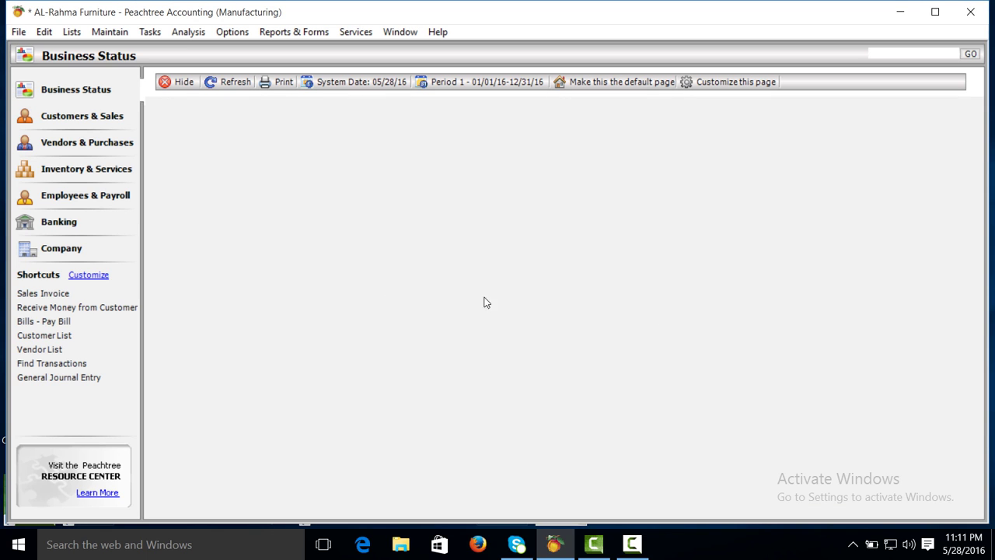
pyautogui.click(635, 549)
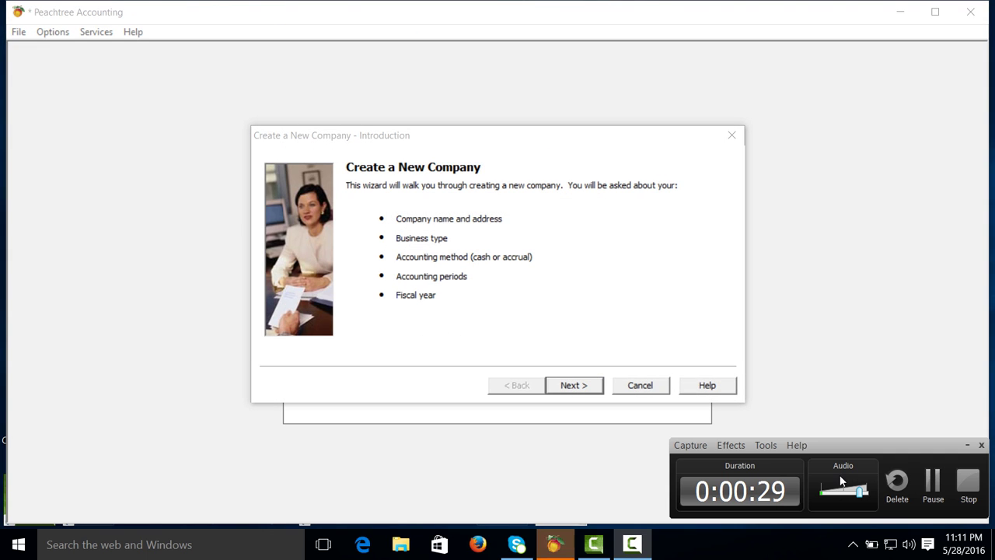
# Choose Peachtree Premium Accounting for Construction 2010 as the product edition
pyautogui.click(576, 384)
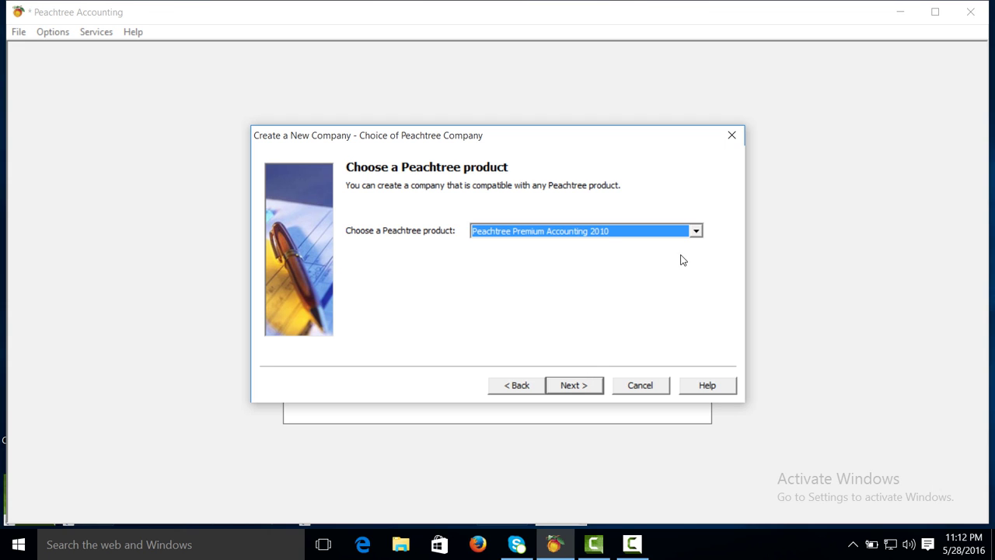
pyautogui.click(702, 231)
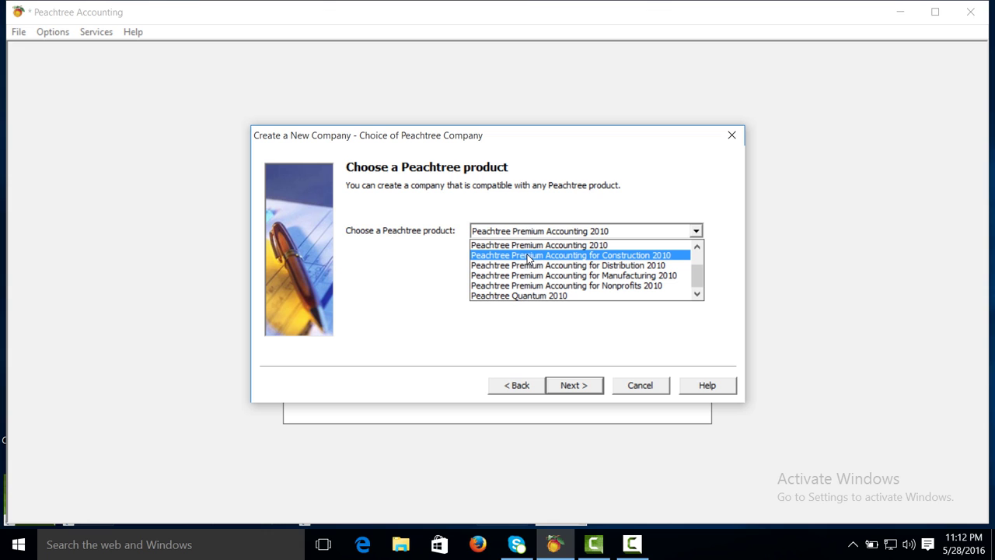
pyautogui.click(571, 259)
pyautogui.click(583, 386)
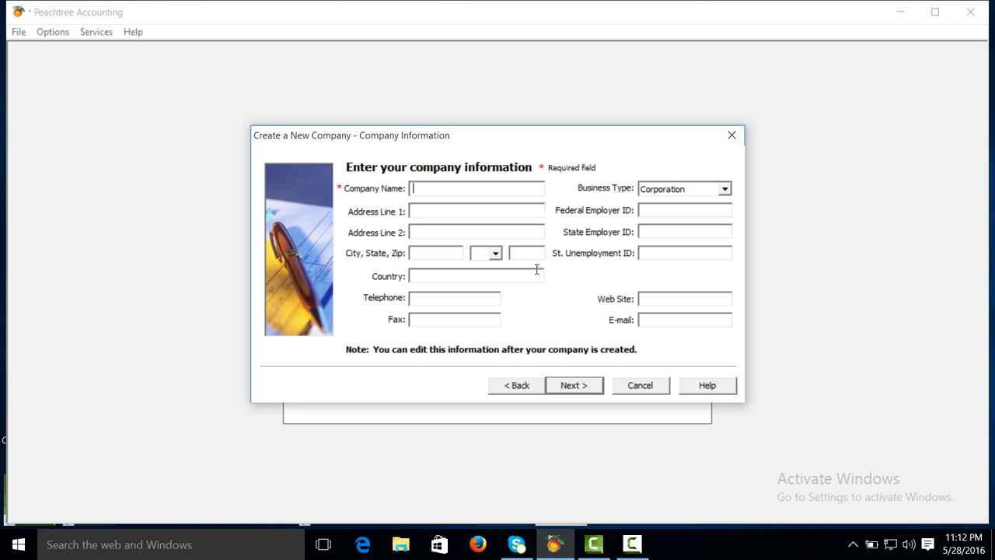
# Enter 'Al-maimar Builders' as company name and pick Limited Liability Company business type
pyautogui.write('Al')
pyautogui.write('l')
pyautogui.press('BackSpace')
pyautogui.write('l')
pyautogui.press('BackSpace')
pyautogui.write('l')
pyautogui.press('BackSpace')
pyautogui.write('na')
pyautogui.press('BackSpace')
pyautogui.press('BackSpace')
pyautogui.write('maimar')
pyautogui.write(' Builder')
pyautogui.write('s')
pyautogui.press('Tab')
pyautogui.click(725, 190)
pyautogui.click(699, 244)
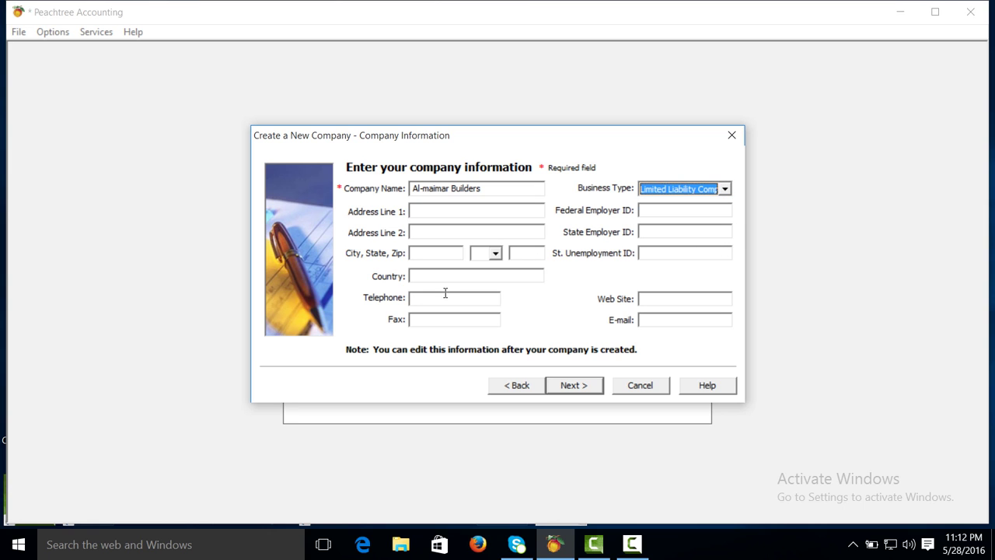
# Accept Construction Company as business type, with accrual accounting and real-time posting
pyautogui.click(573, 391)
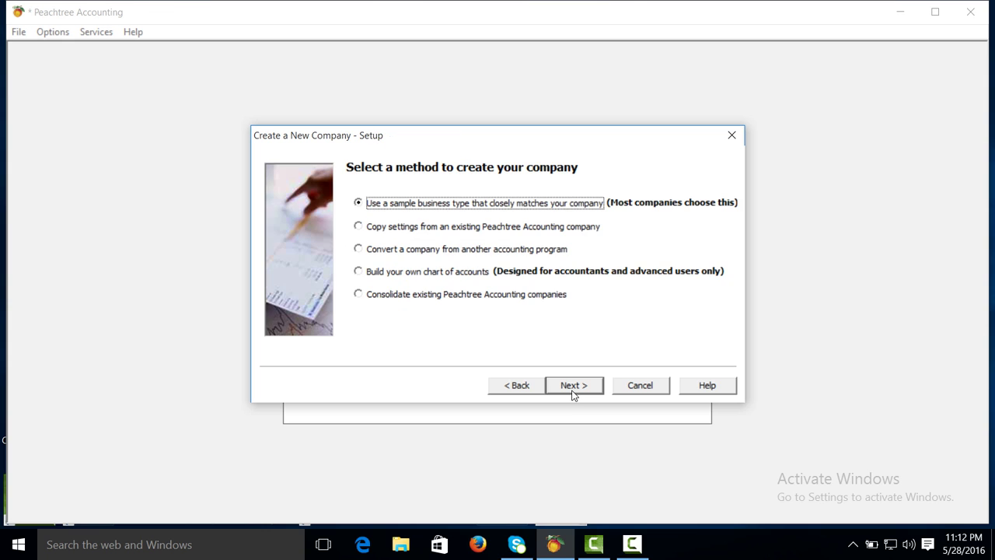
pyautogui.click(573, 393)
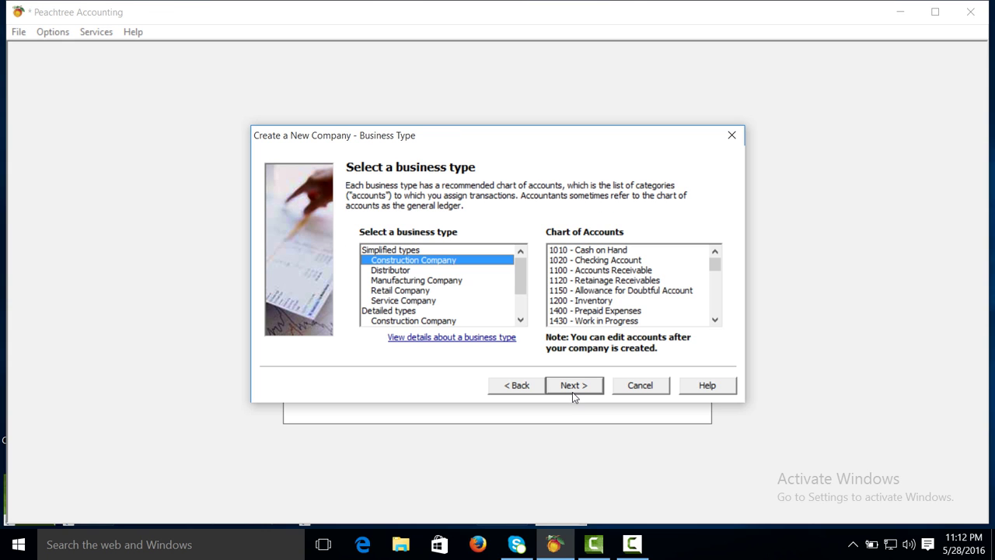
pyautogui.click(573, 392)
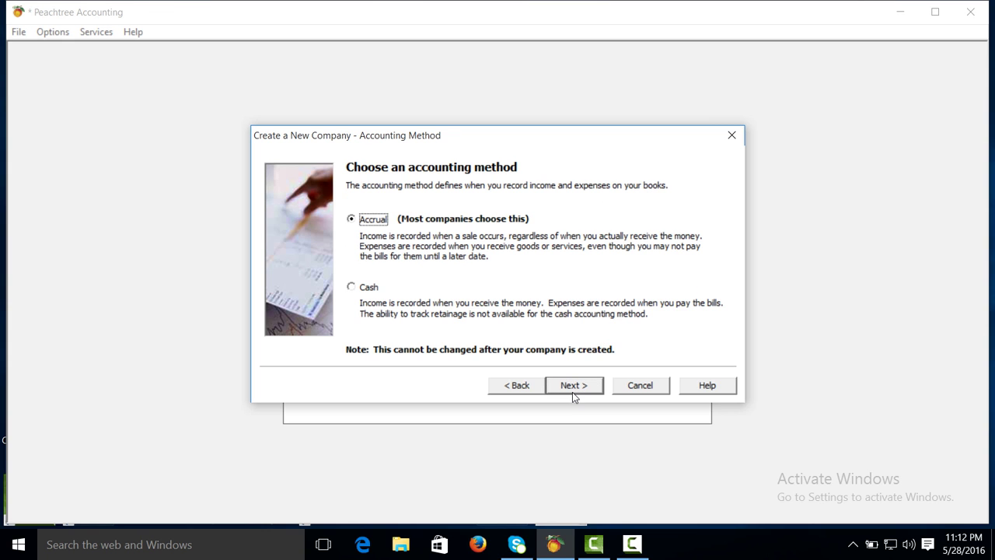
pyautogui.click(573, 392)
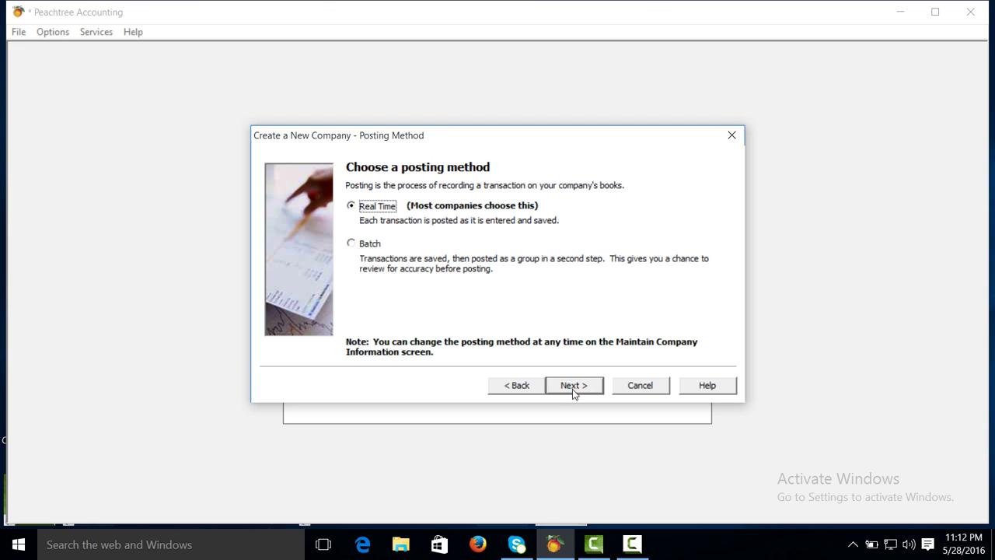
pyautogui.click(572, 389)
# Use non-calendar accounting periods with a single period starting Jan 1, 2016
pyautogui.click(395, 276)
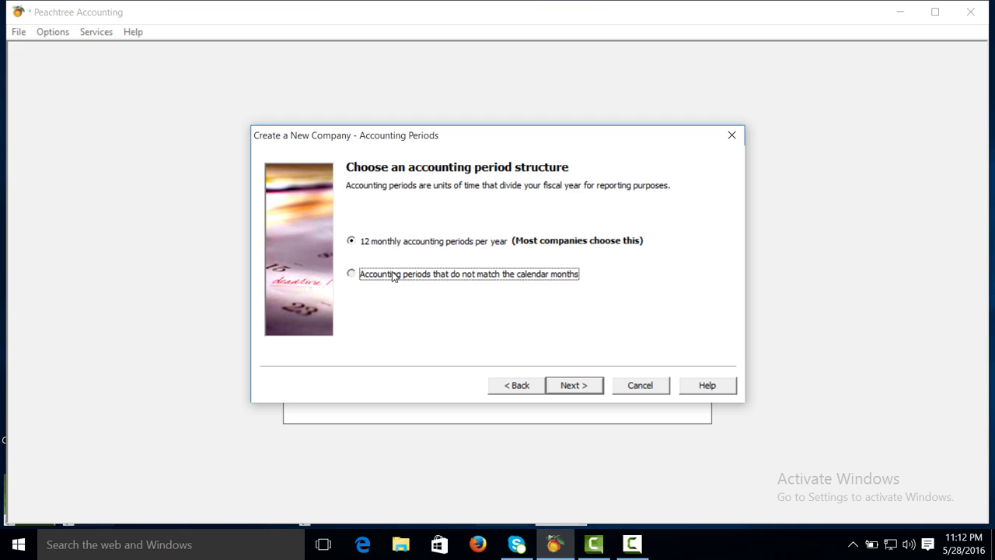
pyautogui.click(575, 388)
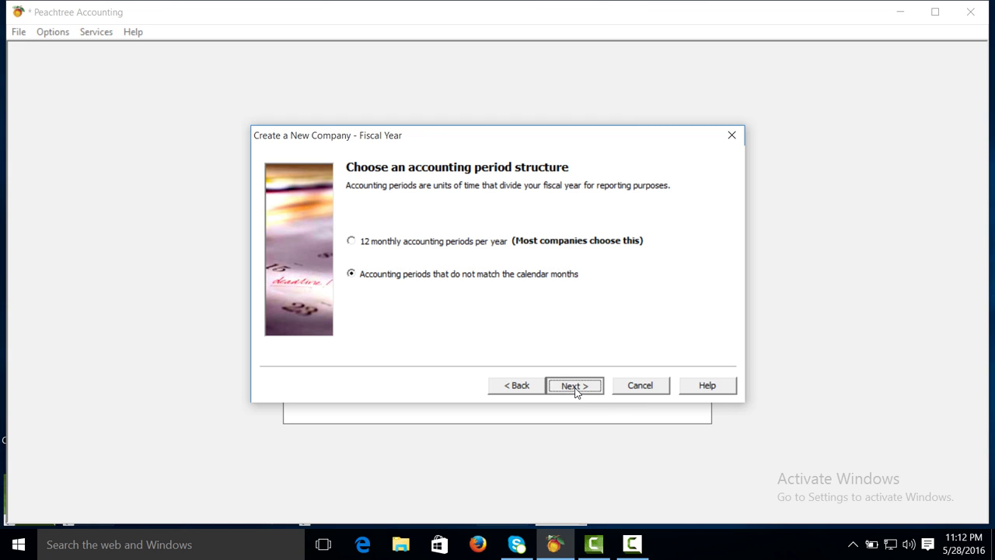
pyautogui.scroll(1, 497, 258)
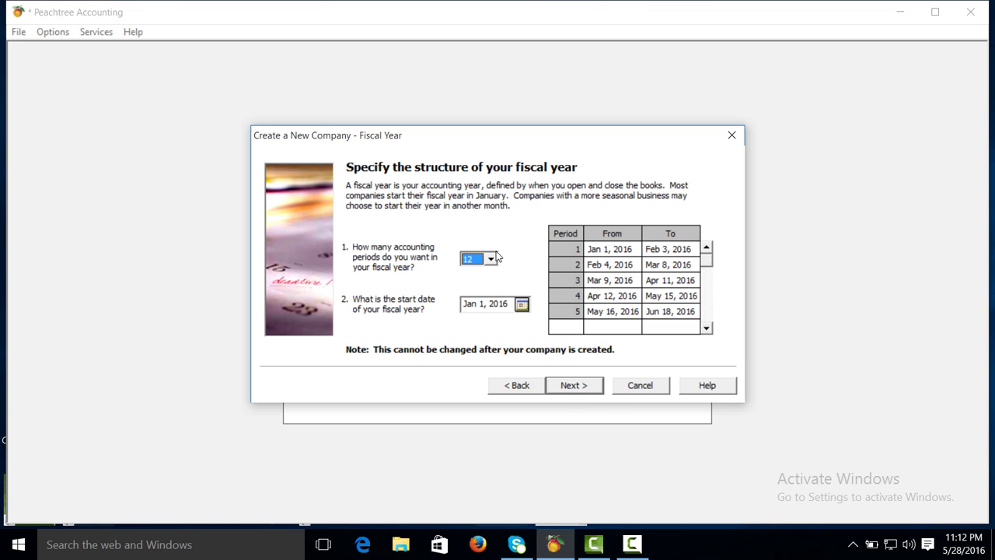
pyautogui.scroll(1, 498, 258)
pyautogui.scroll(1, 497, 257)
pyautogui.scroll(9, 497, 257)
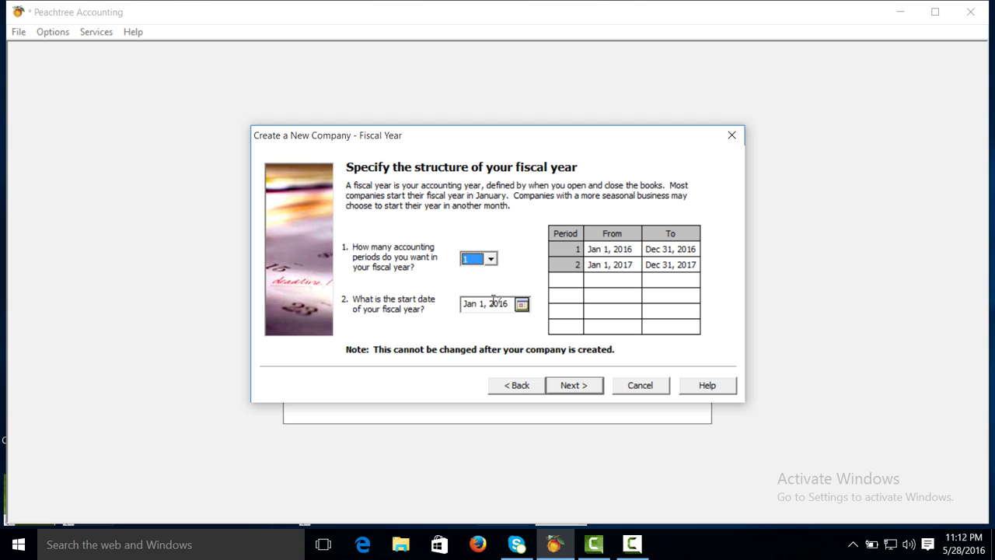
pyautogui.click(583, 390)
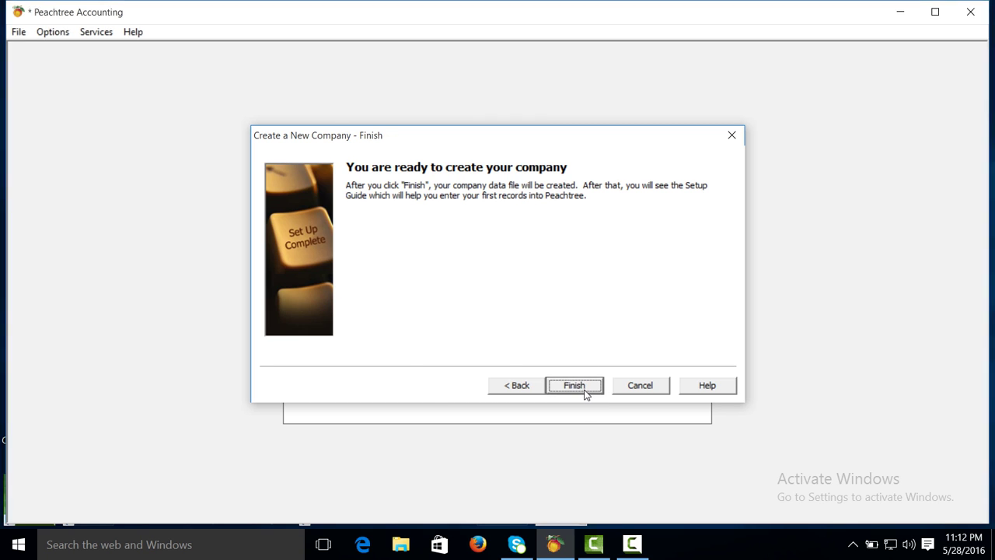
# Finish the wizard so Al-maimar Builders' data files are created and the company opens
pyautogui.click(584, 393)
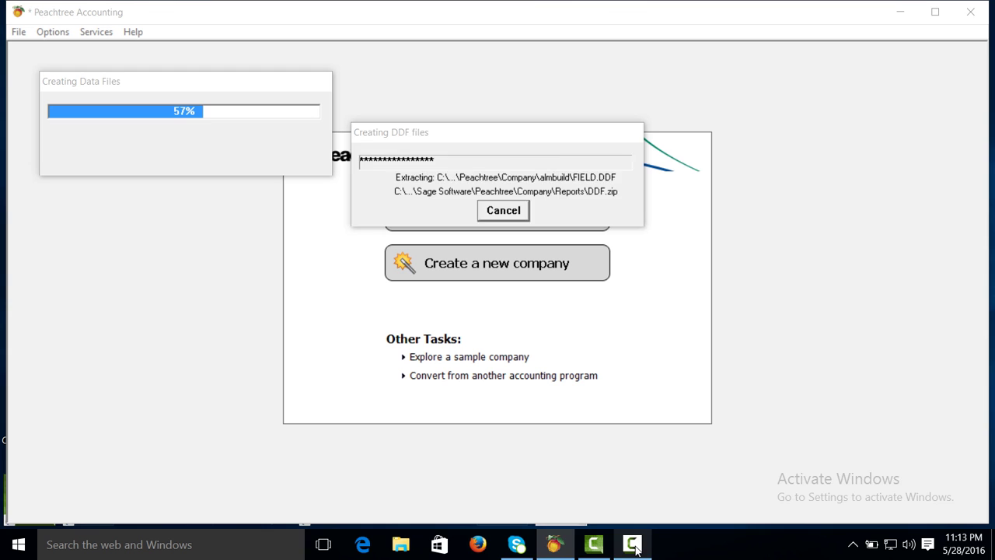
pyautogui.click(632, 544)
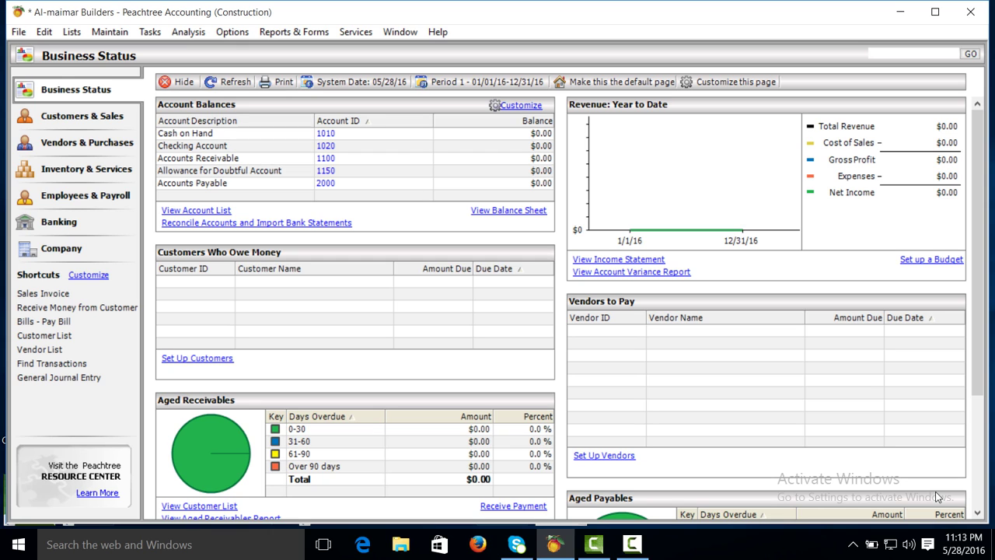
# Open the Maintain Inventory Items window from the Maintain menu
pyautogui.click(235, 81)
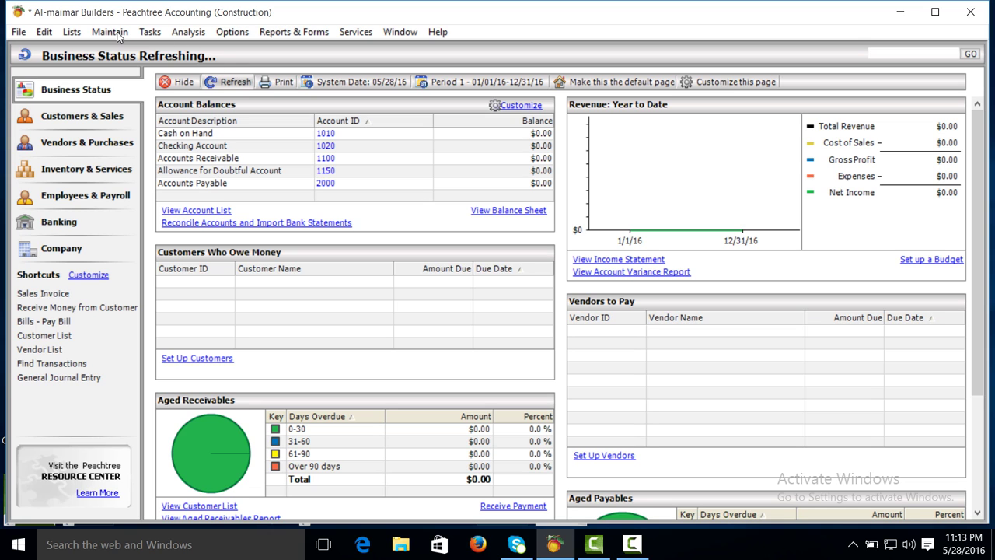
pyautogui.click(119, 36)
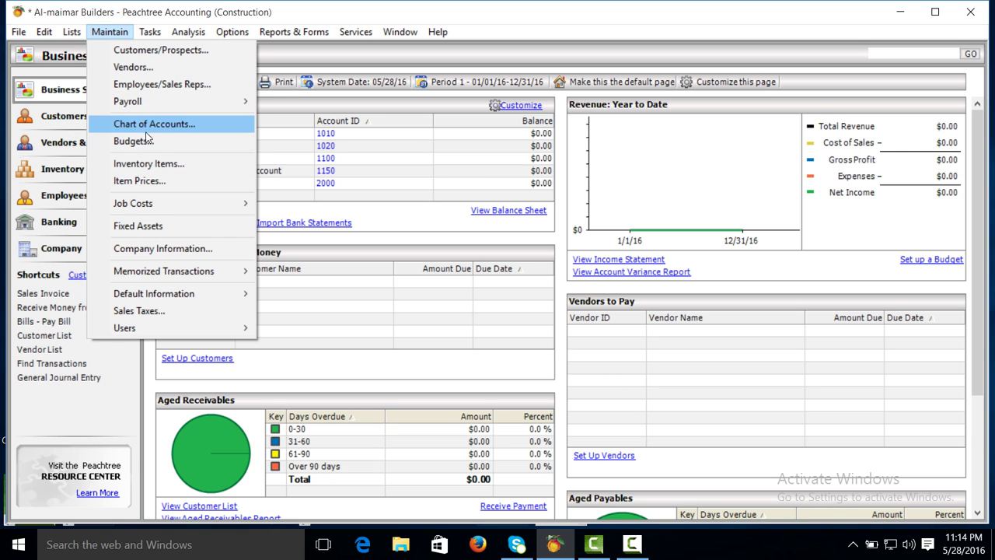
pyautogui.click(156, 164)
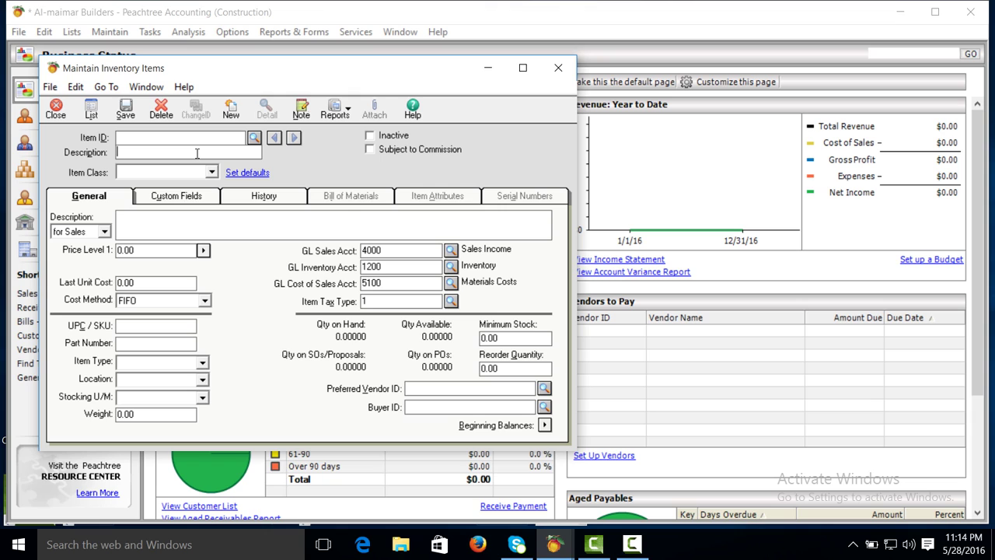
pyautogui.write('Blu')
pyautogui.press('BackSpace')
pyautogui.press('BackSpace')
pyautogui.press('BackSpace')
# Enter Item ID and Description 'Bricks' with item class Stock item
pyautogui.click(160, 138)
pyautogui.write('B')
pyautogui.write('ricks')
pyautogui.press('Tab')
pyautogui.write('Brikc')
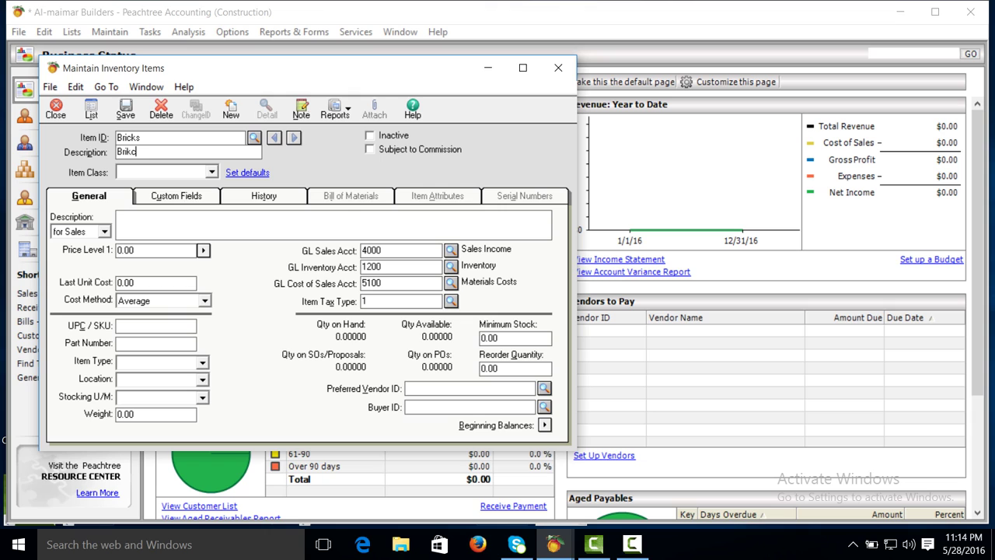
pyautogui.press('BackSpace')
pyautogui.press('BackSpace')
pyautogui.write('cks')
pyautogui.press('Tab')
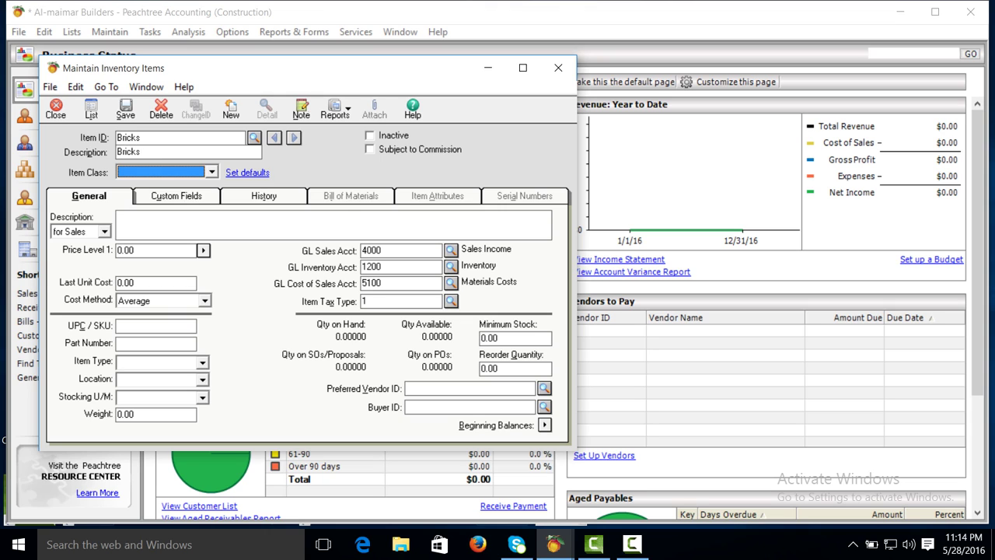
pyautogui.press('Down')
# Set last unit cost 4 and stocking unit 'unit', then save Bricks
pyautogui.click(160, 282)
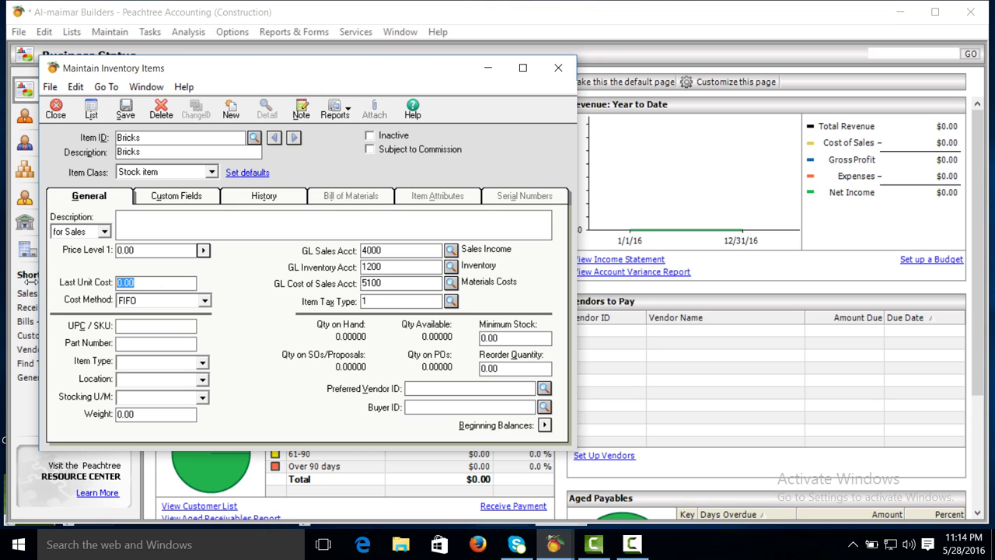
pyautogui.write('4')
pyautogui.click(139, 396)
pyautogui.write('unit')
pyautogui.click(126, 108)
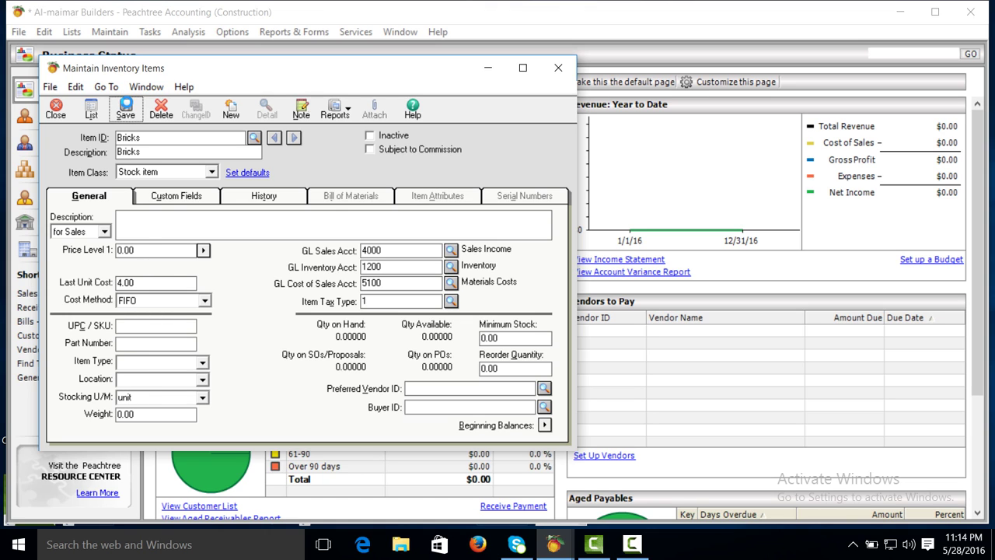
# Save item 'Sand' as a Stock item with stocking unit Ton, then clear the form
pyautogui.click(231, 113)
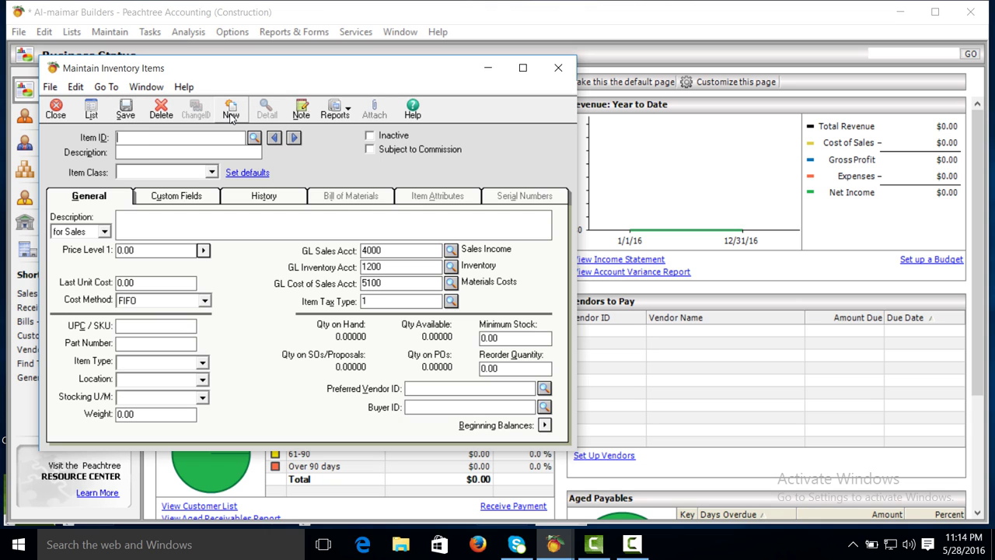
pyautogui.write('Sand')
pyautogui.write('Sand')
pyautogui.press('Tab')
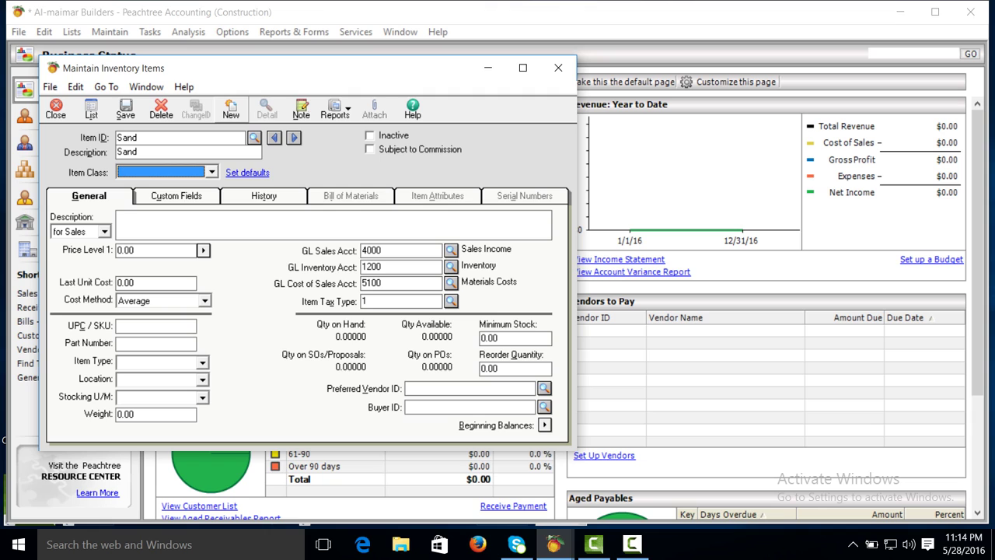
pyautogui.press('Down')
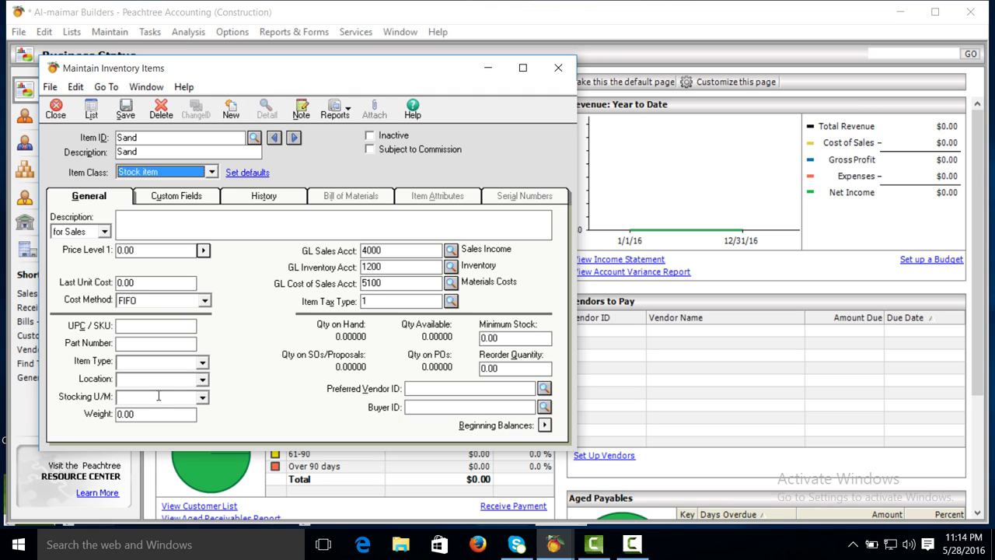
pyautogui.click(156, 399)
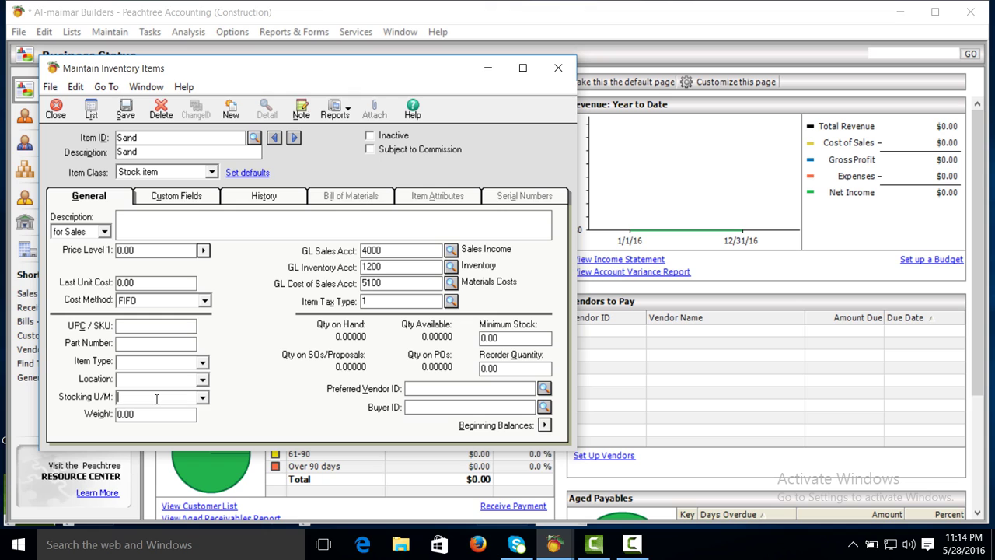
pyautogui.write('Top')
pyautogui.press('BackSpace')
pyautogui.write('n')
pyautogui.press('Tab')
pyautogui.click(122, 112)
pyautogui.click(231, 113)
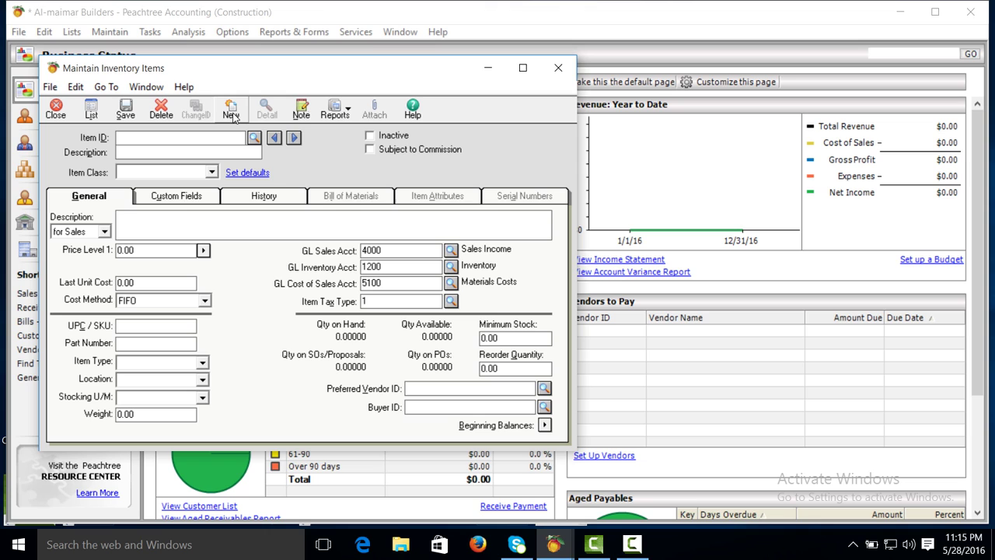
# Save item 'Iron' as a Stock item in tons with last unit cost 60000, then clear the form
pyautogui.write('Iron')
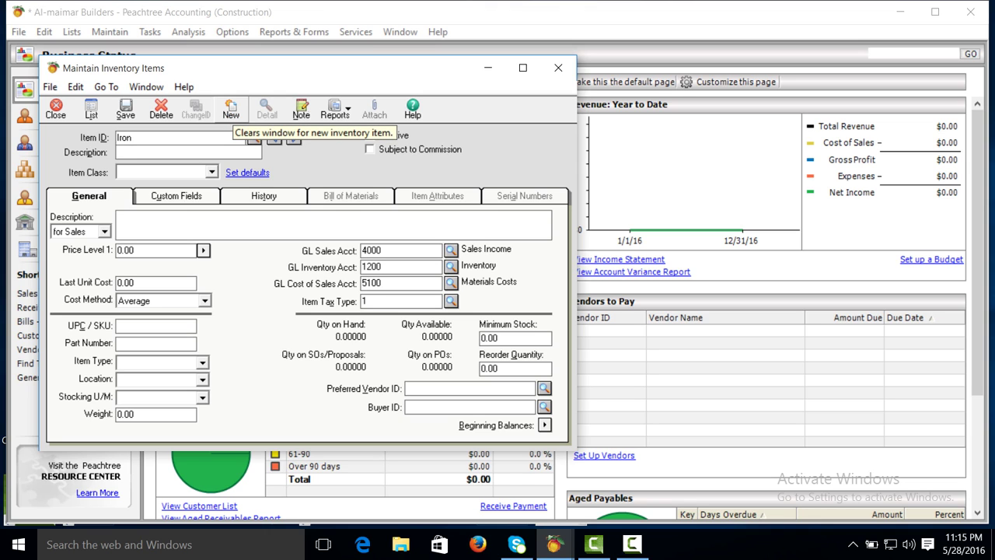
pyautogui.press('Tab')
pyautogui.write('Iron')
pyautogui.press('Tab')
pyautogui.press('Down')
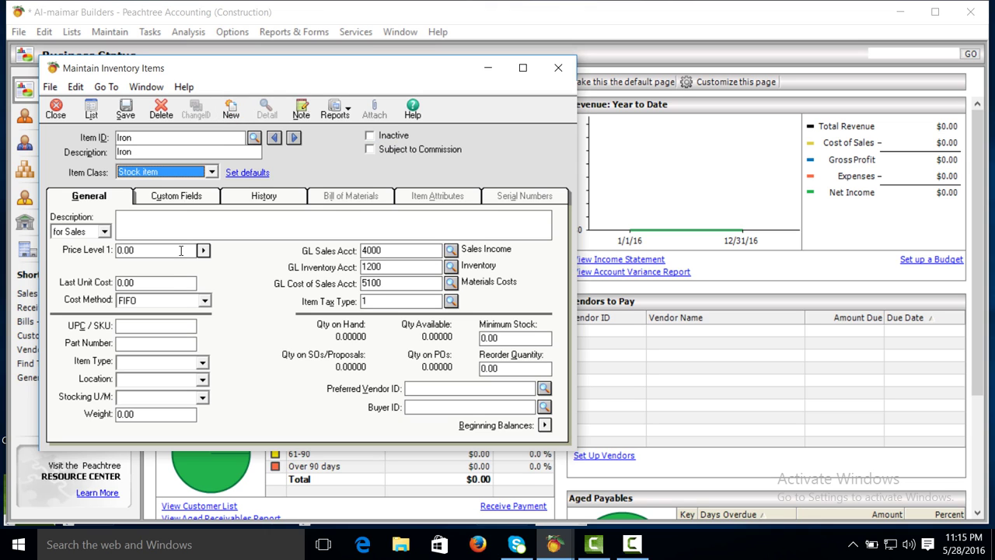
pyautogui.click(148, 398)
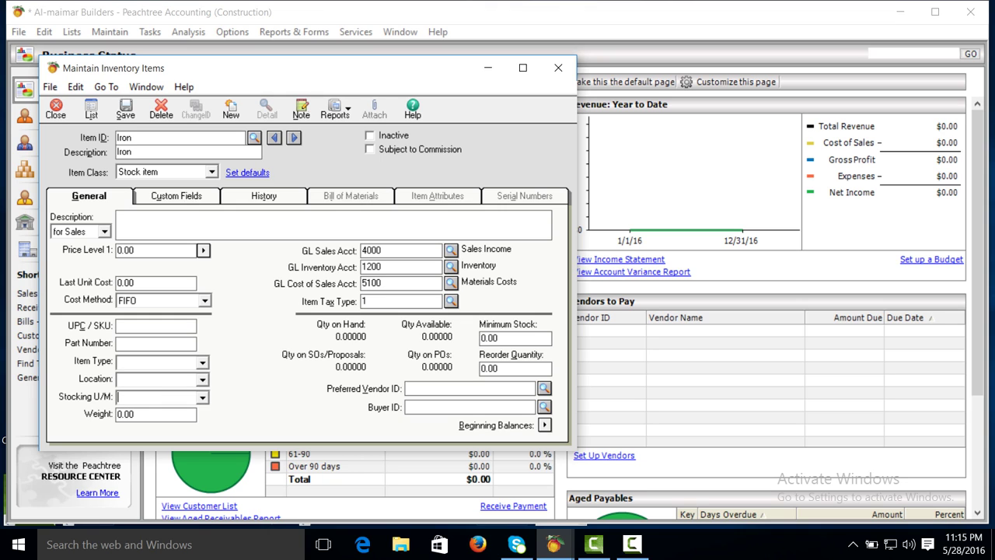
pyautogui.write('ton')
pyautogui.click(149, 284)
pyautogui.moveTo(149, 284); pyautogui.dragTo(60, 283)
pyautogui.write('6')
pyautogui.write('0000')
pyautogui.click(127, 109)
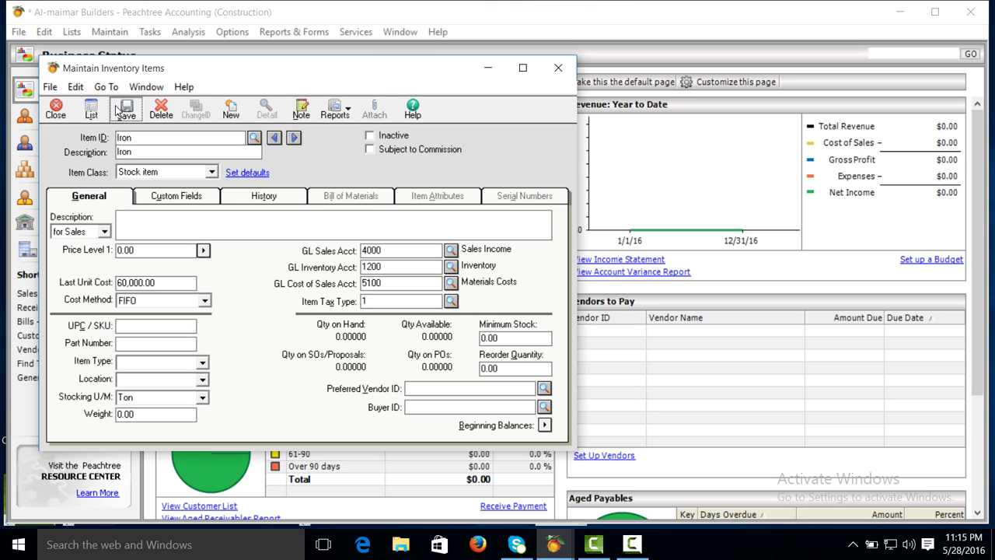
pyautogui.click(231, 115)
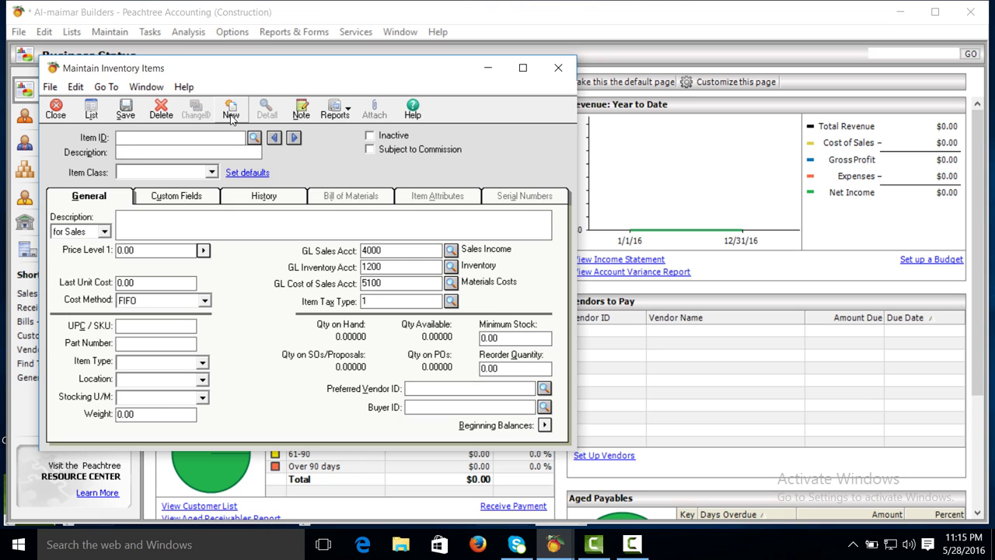
# Enter a new item 'Cements' with item class Stock item
pyautogui.click(230, 117)
pyautogui.write('Ce')
pyautogui.write('ments')
pyautogui.press('Tab')
pyautogui.write('Cements')
pyautogui.press('Tab')
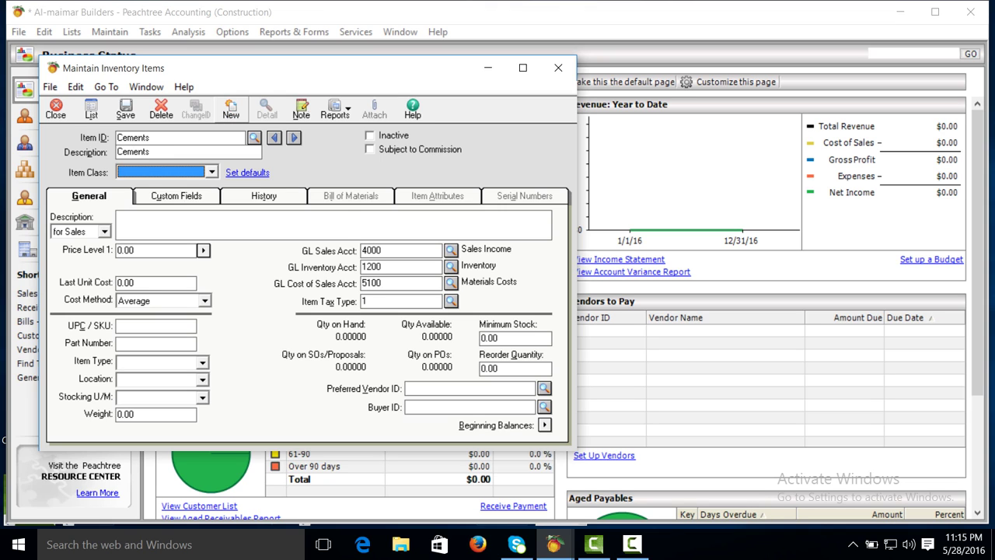
pyautogui.press('Down')
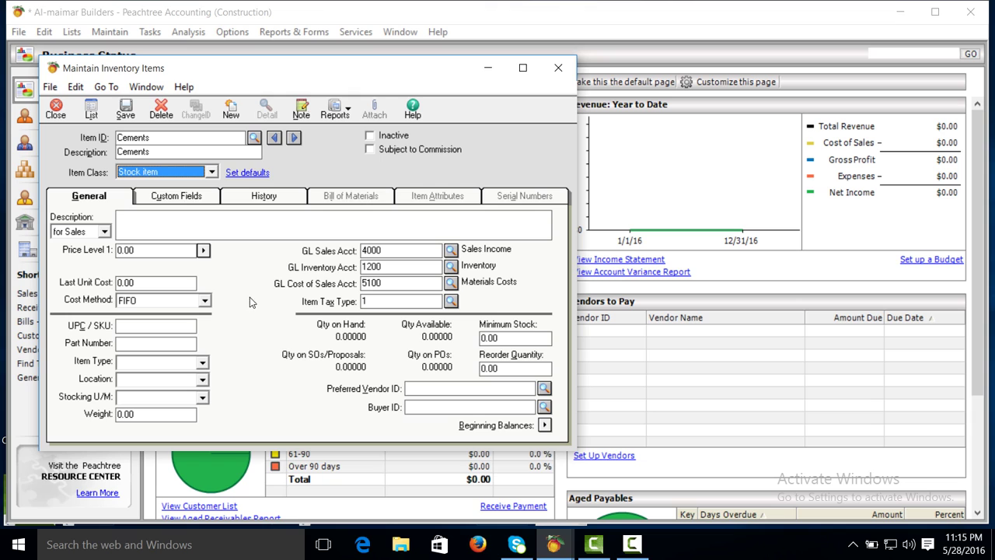
# Set stocking unit 'sack' and last unit cost 400, save Cements, and clear the form
pyautogui.click(154, 400)
pyautogui.write('sa')
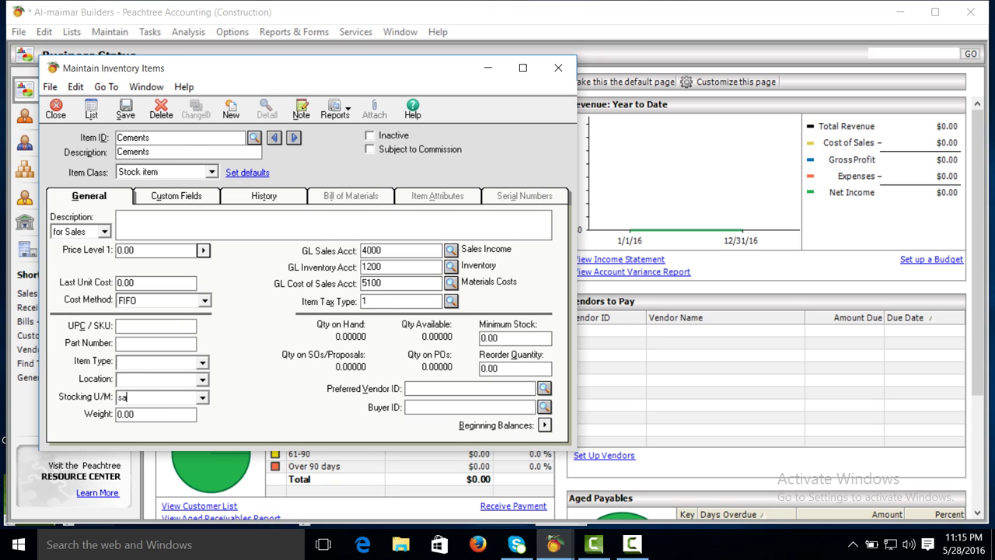
pyautogui.write('ck')
pyautogui.press('Tab')
pyautogui.click(146, 284)
pyautogui.moveTo(147, 286); pyautogui.dragTo(2, 283)
pyautogui.write('400')
pyautogui.click(125, 108)
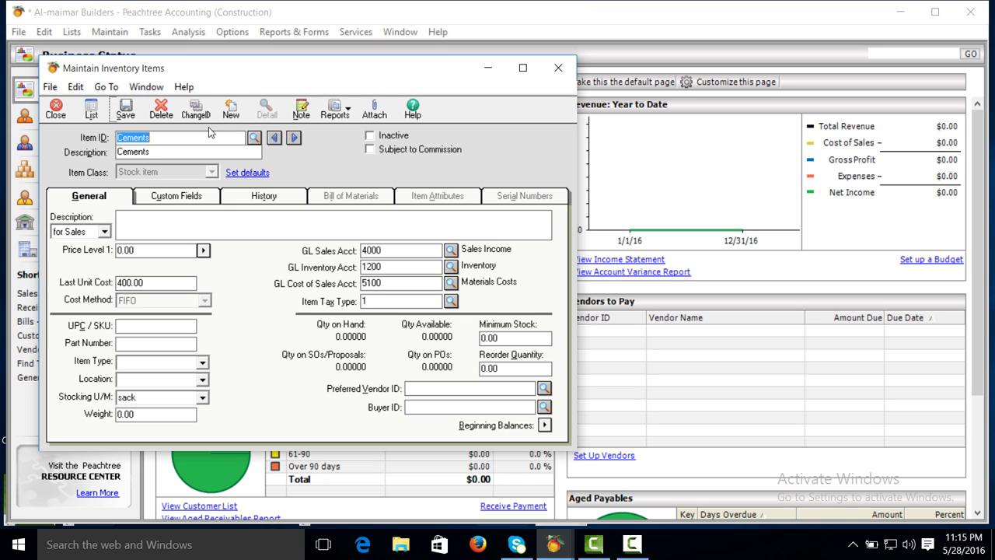
pyautogui.click(233, 114)
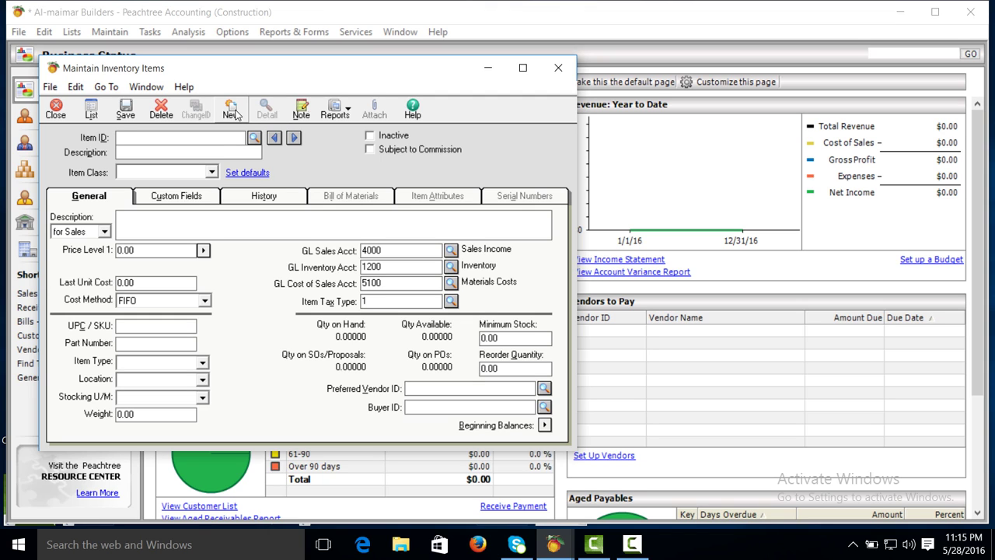
# Enter Item ID 'E-Board', description 'Board', and item class Stock item
pyautogui.write('E-')
pyautogui.write('Bo')
pyautogui.write('ard')
pyautogui.press('Tab')
pyautogui.write('E')
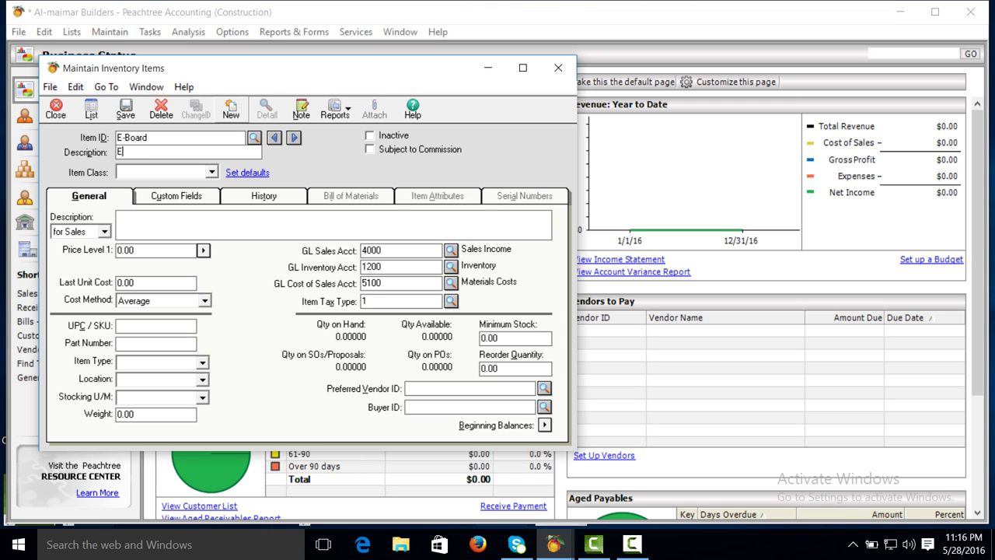
pyautogui.write('0')
pyautogui.press('BackSpace')
pyautogui.write('Boa')
pyautogui.write('rd')
pyautogui.press('Tab')
pyautogui.press('Down')
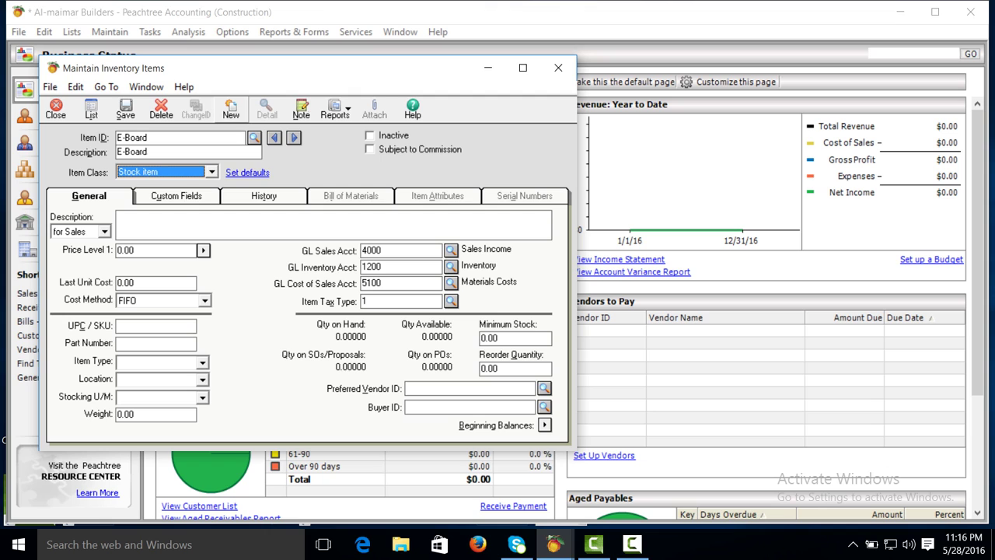
# Set stocking unit 'unit' and save the E-Board item
pyautogui.click(153, 397)
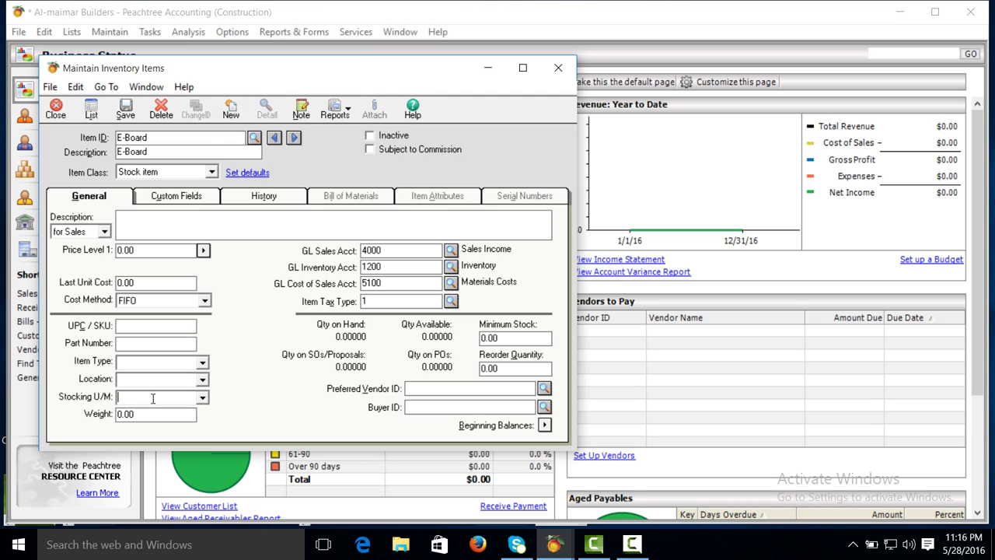
pyautogui.write('each')
pyautogui.press('BackSpace')
pyautogui.press('BackSpace')
pyautogui.press('BackSpace')
pyautogui.press('BackSpace')
pyautogui.write('unit')
pyautogui.doubleClick(155, 284)
pyautogui.click(133, 108)
# Enter item 'E-Cable' as a Stock item with stocking unit 'meter' and save it
pyautogui.click(231, 113)
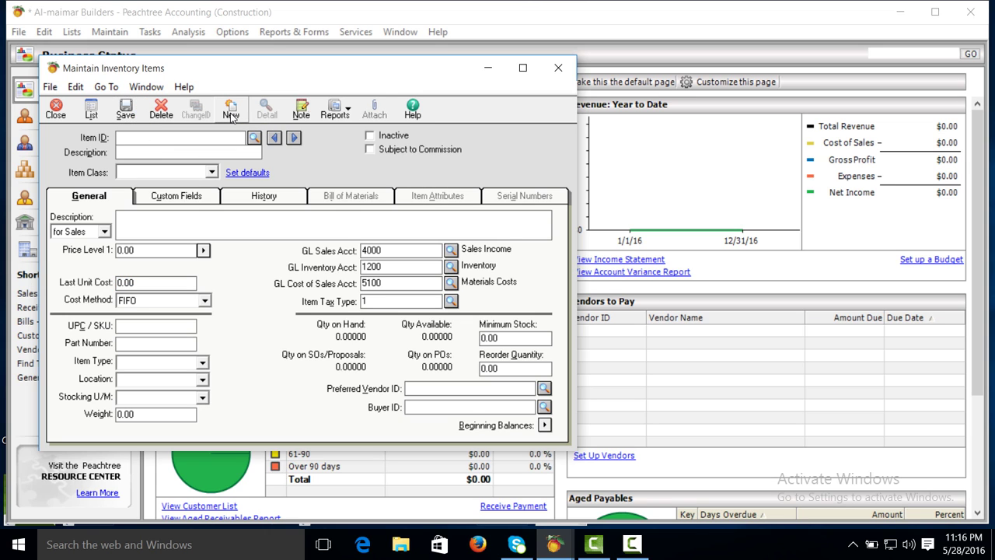
pyautogui.write('E')
pyautogui.write('-')
pyautogui.write('Cable')
pyautogui.write('E')
pyautogui.write('Ca')
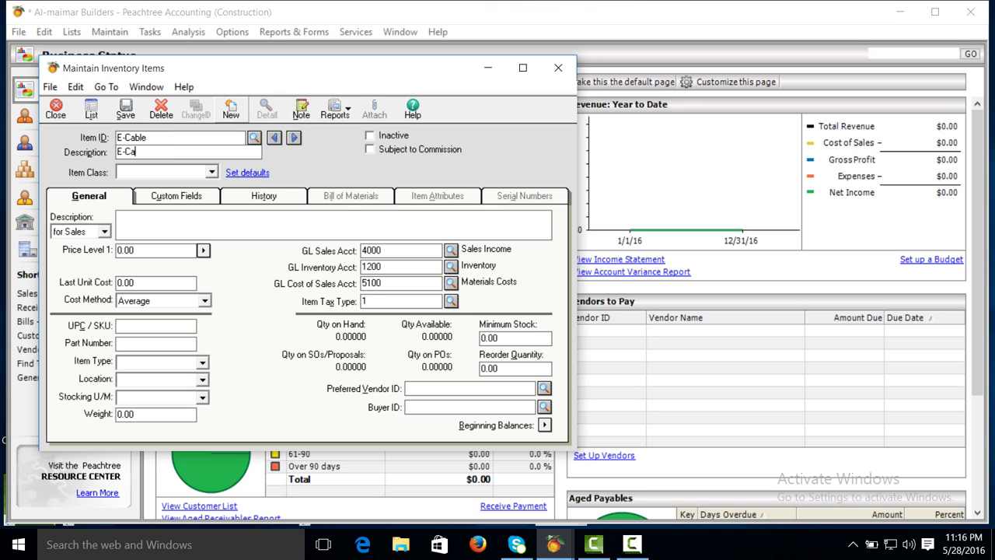
pyautogui.write('ble')
pyautogui.press('Tab')
pyautogui.press('s')
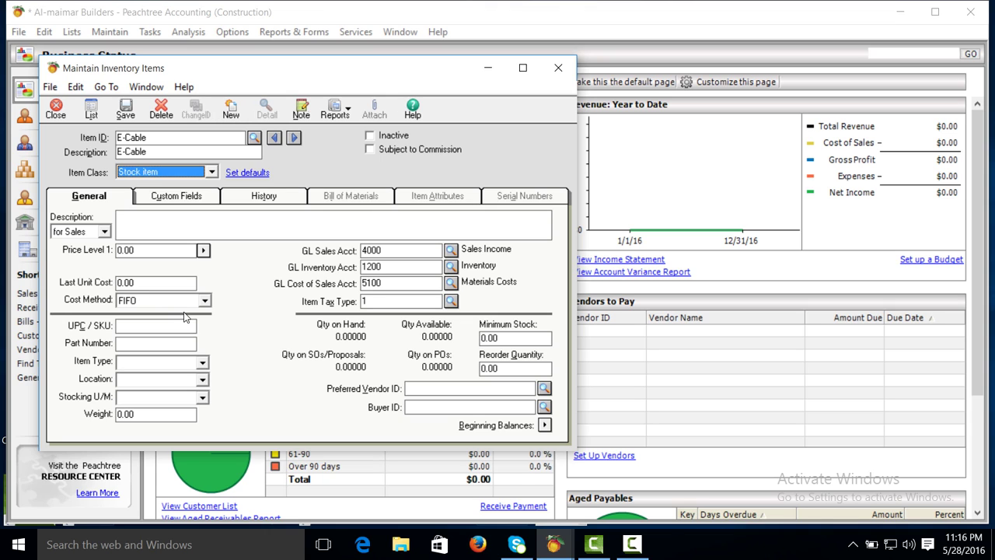
pyautogui.click(159, 396)
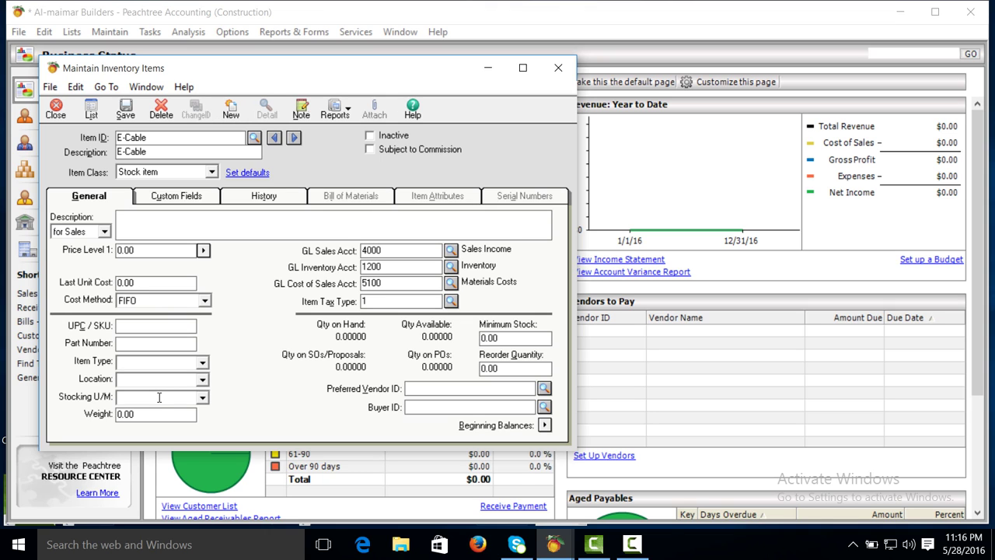
pyautogui.write('me')
pyautogui.write('ter')
pyautogui.click(121, 113)
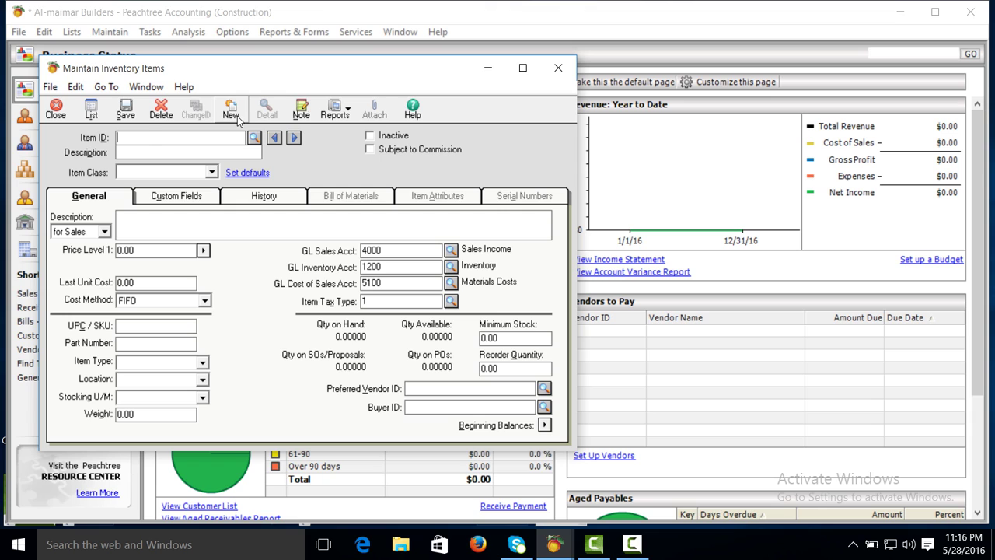
# Save stock item E-Pipe (ID and description) with stocking unit Meter, then clear the form
pyautogui.write('E')
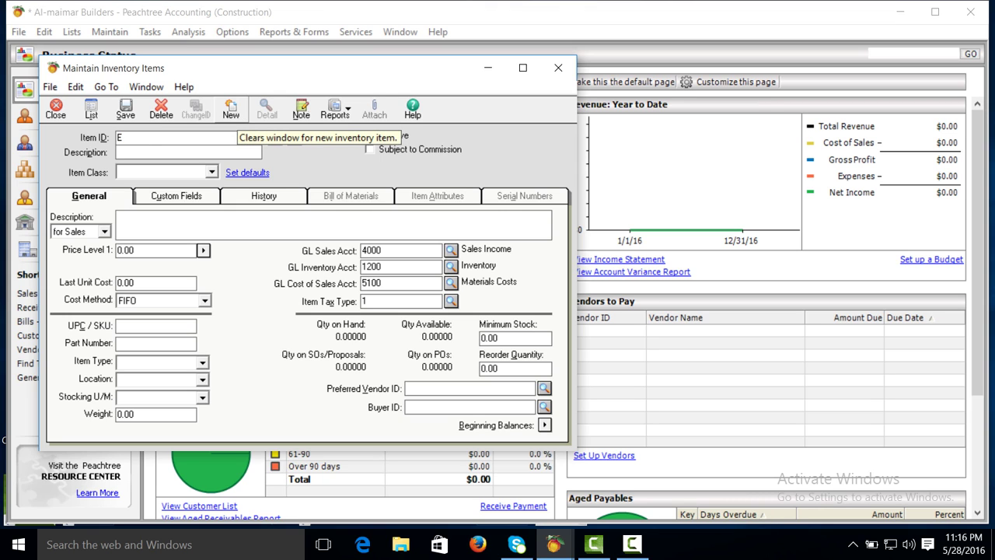
pyautogui.write('-Pio')
pyautogui.press('BackSpace')
pyautogui.write('pe')
pyautogui.press('Tab')
pyautogui.write('E-')
pyautogui.write('Pipe')
pyautogui.press('Tab')
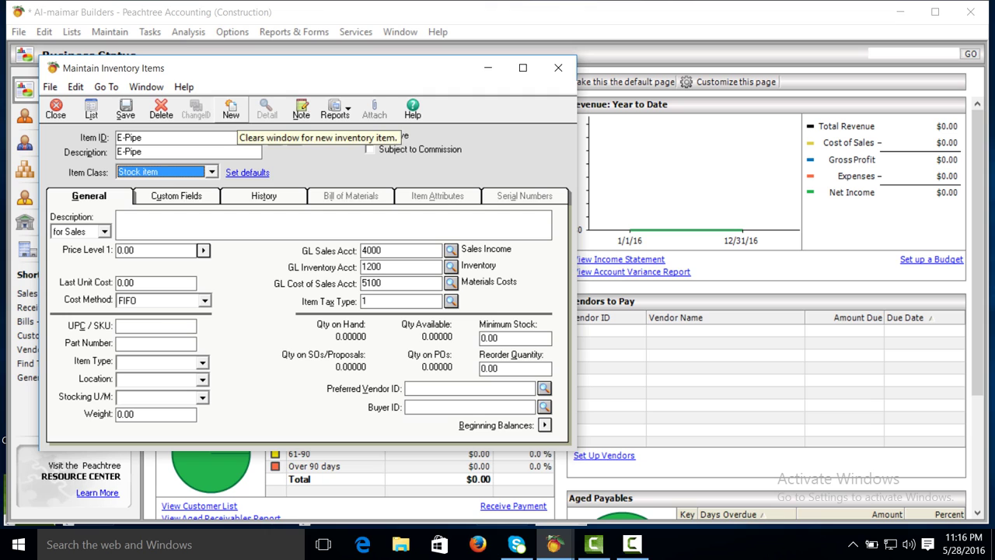
pyautogui.click(148, 398)
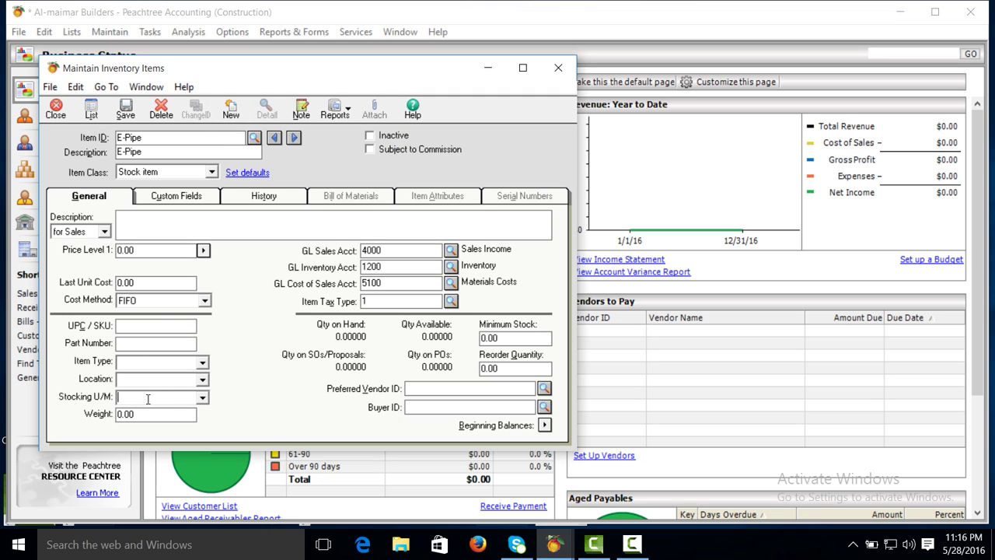
pyautogui.write('Me')
pyautogui.write('ter')
pyautogui.click(125, 109)
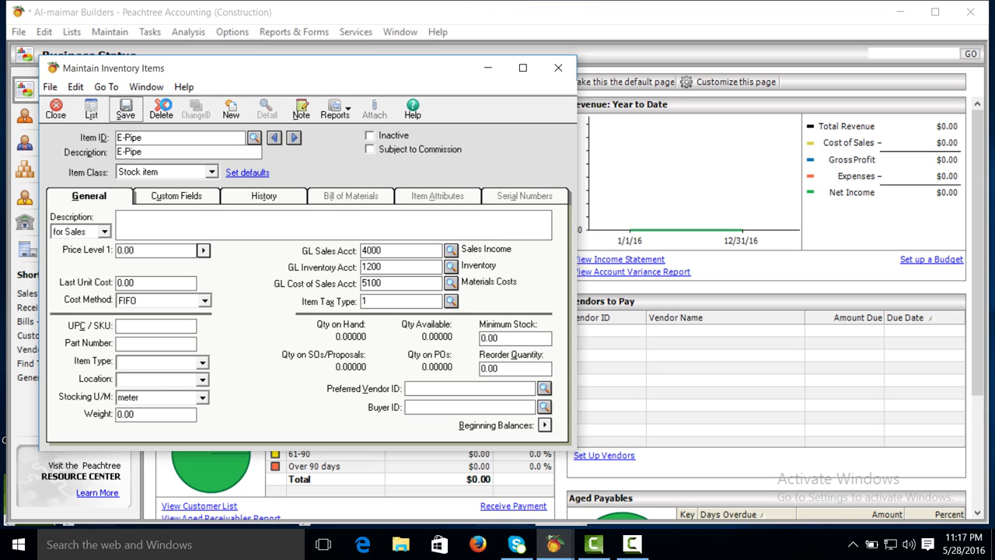
pyautogui.click(237, 115)
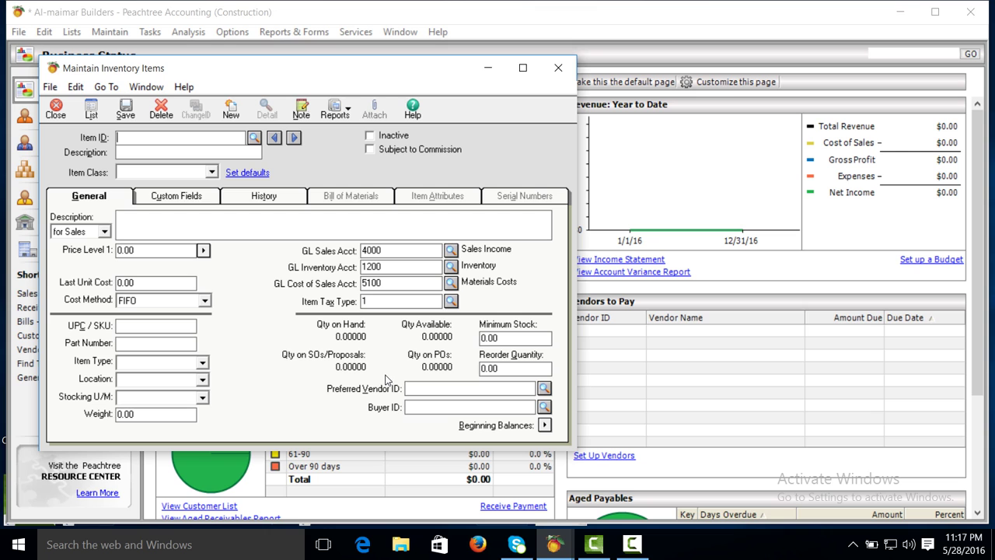
# In inventory beginning balances, give Bricks 50,000 units at 4.00 each
pyautogui.click(544, 426)
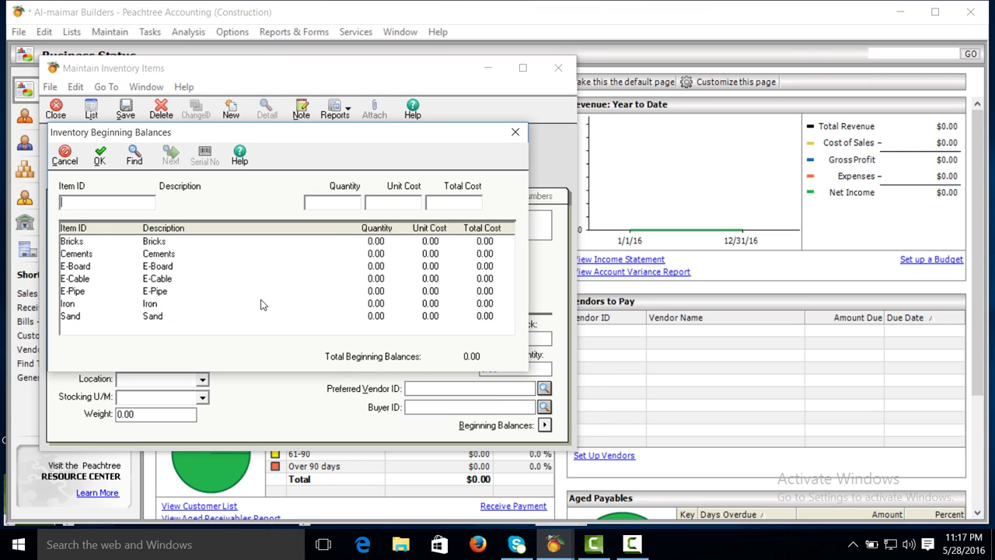
pyautogui.click(192, 237)
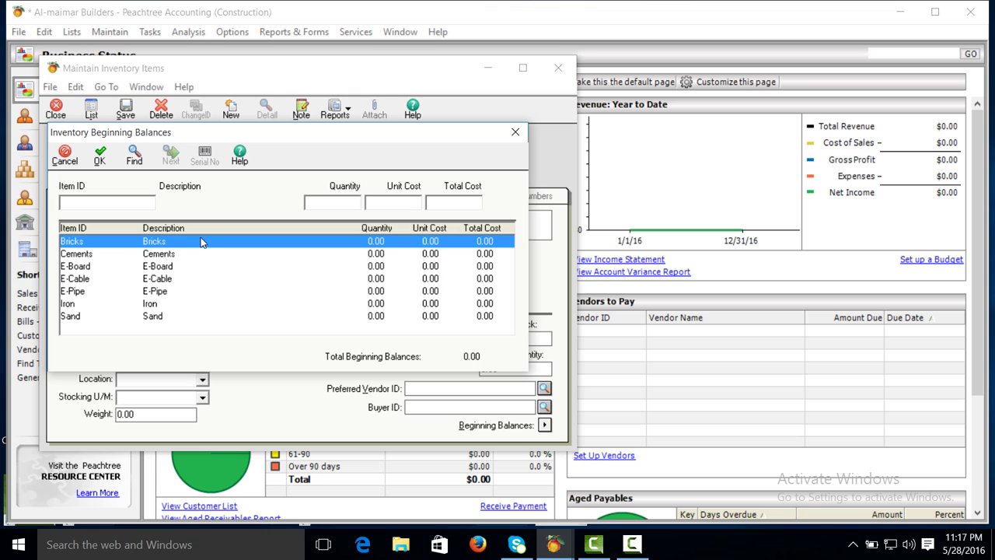
pyautogui.click(325, 201)
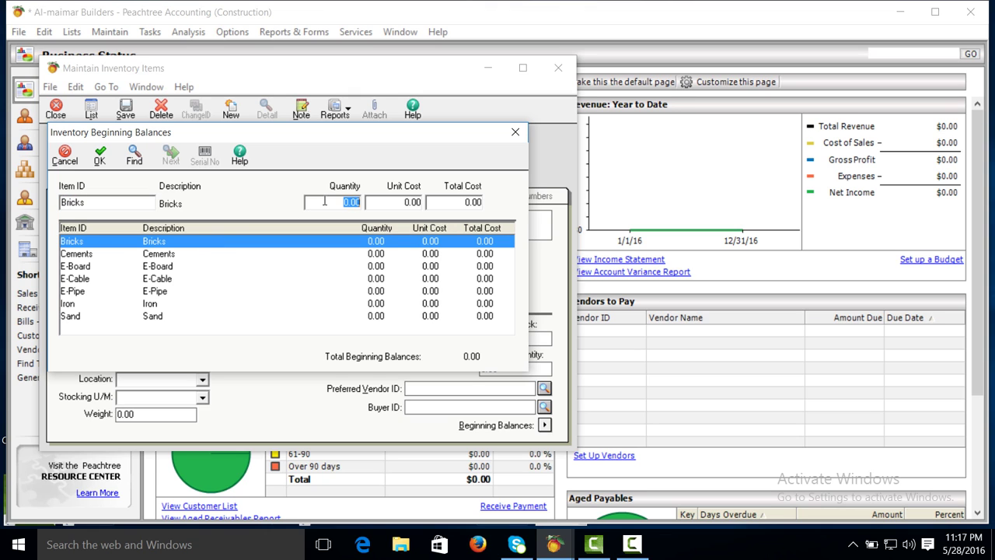
pyautogui.write('50')
pyautogui.write('000')
pyautogui.click(389, 201)
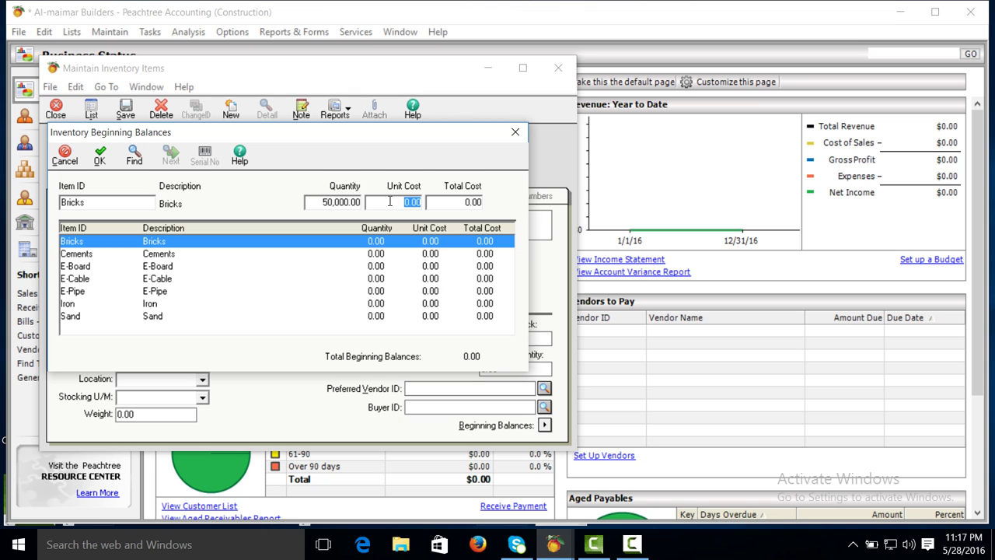
pyautogui.write('4')
# Enter Cements opening stock of 200 units at 400.00 each
pyautogui.click(389, 257)
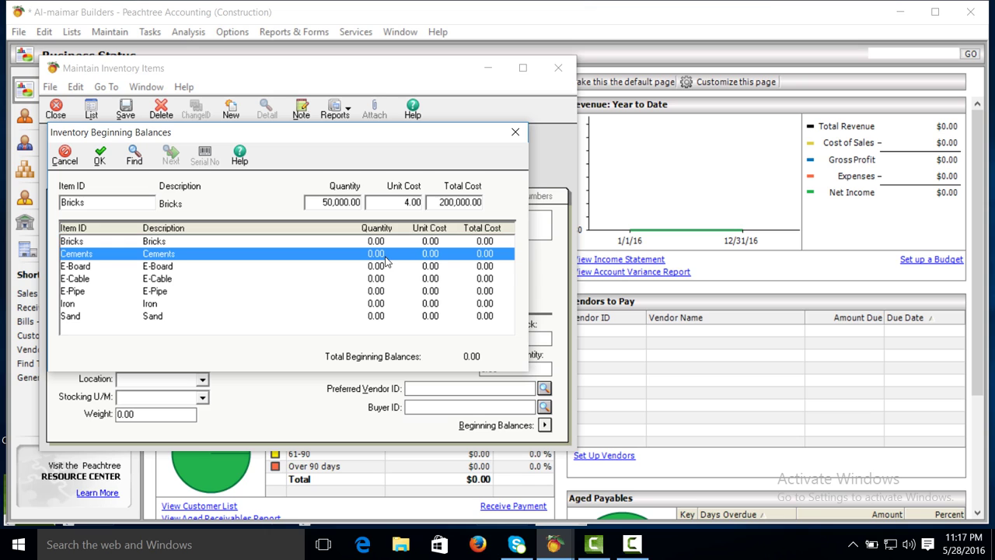
pyautogui.click(336, 204)
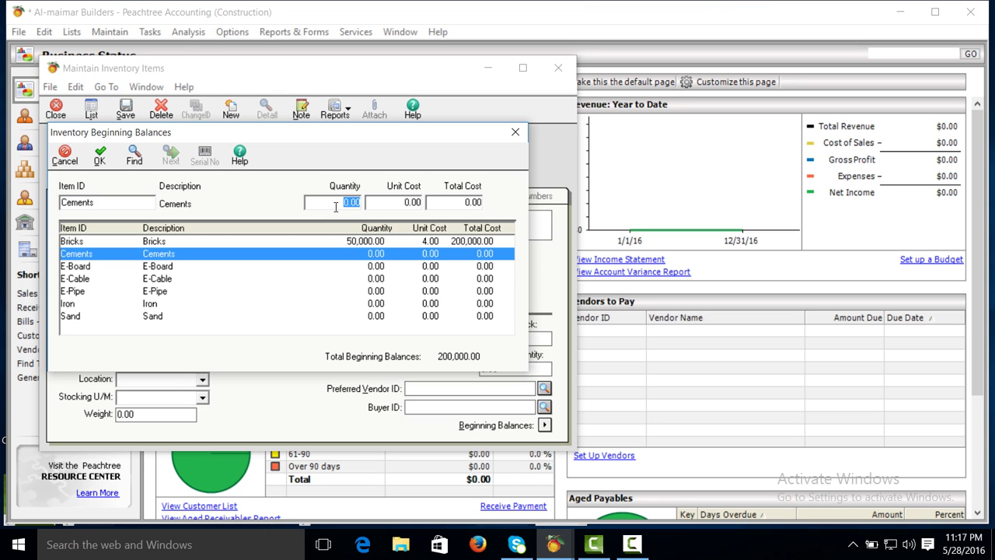
pyautogui.write('200')
pyautogui.click(411, 202)
pyautogui.write('4')
pyautogui.write('00')
# Enter Sand opening stock of 20 units at 400 each
pyautogui.click(185, 268)
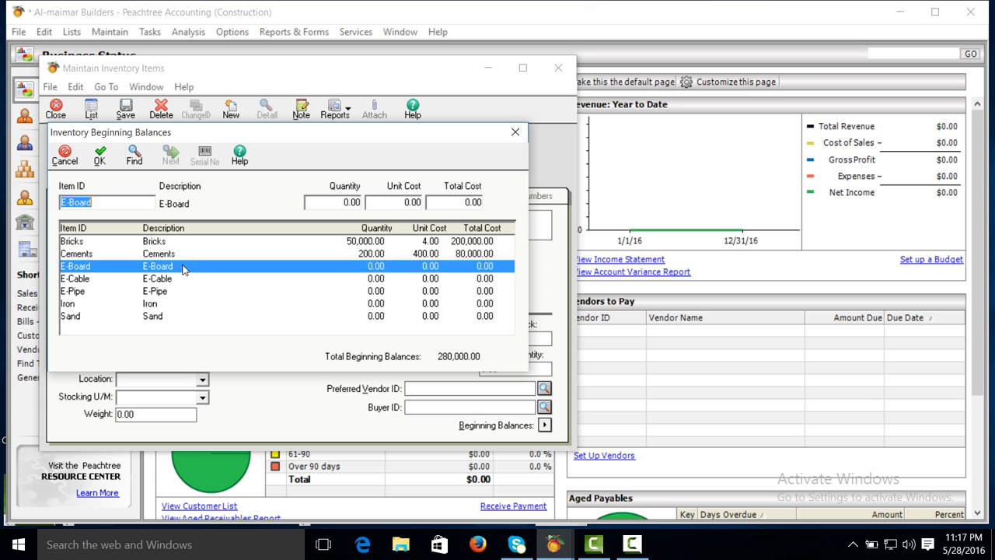
pyautogui.click(155, 318)
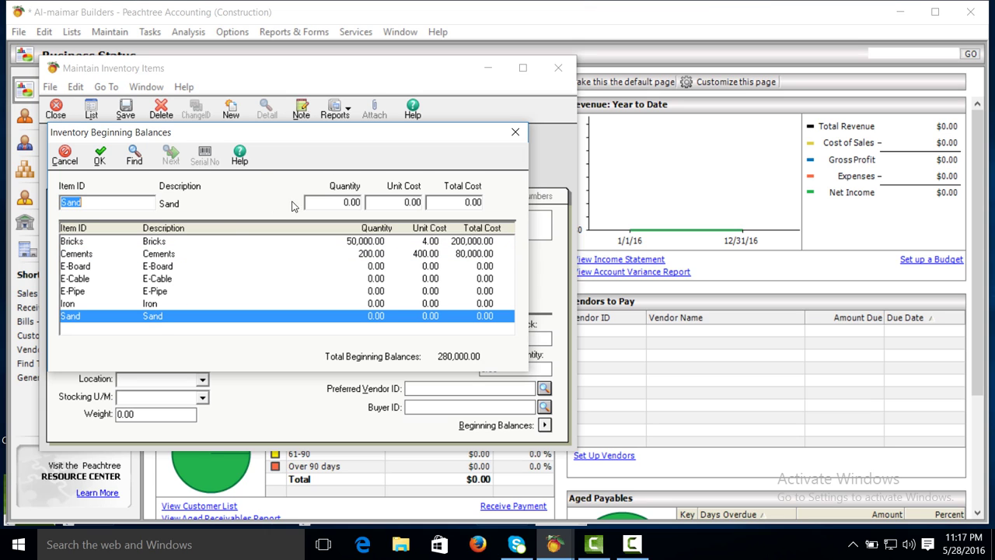
pyautogui.click(338, 202)
pyautogui.write('2')
pyautogui.write('0')
pyautogui.click(397, 205)
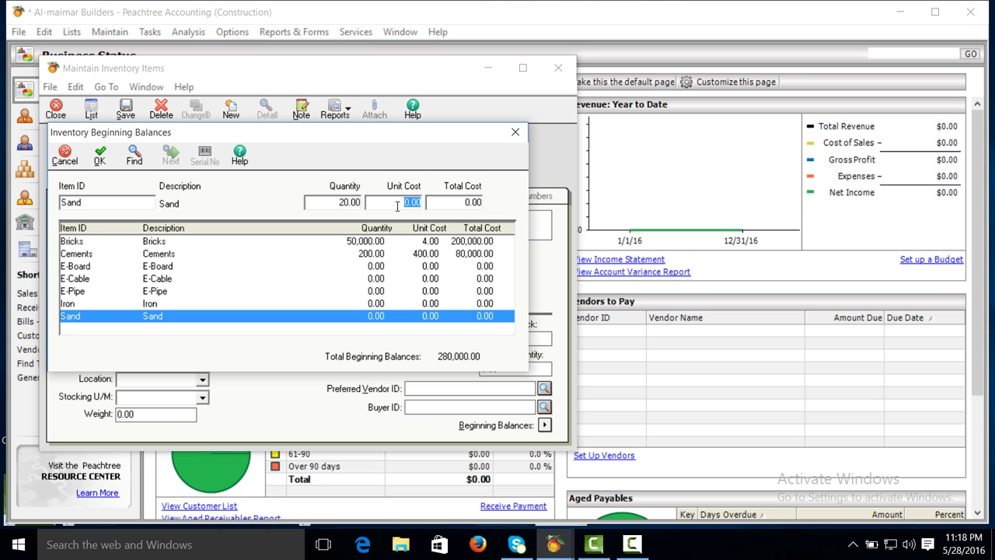
pyautogui.write('4')
pyautogui.write('00')
# Enter Iron opening stock of 30 units at 60,000 each
pyautogui.click(378, 304)
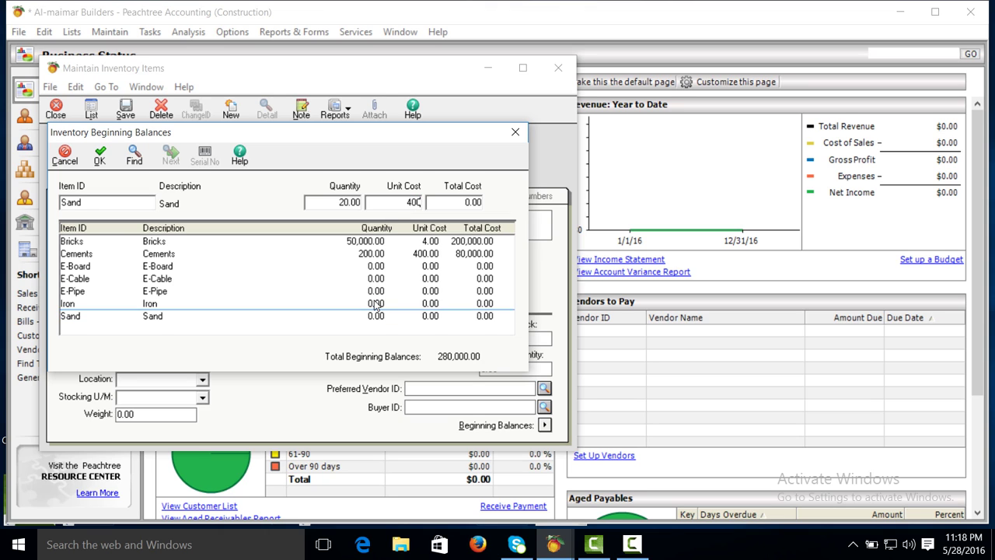
pyautogui.click(346, 202)
pyautogui.write('3')
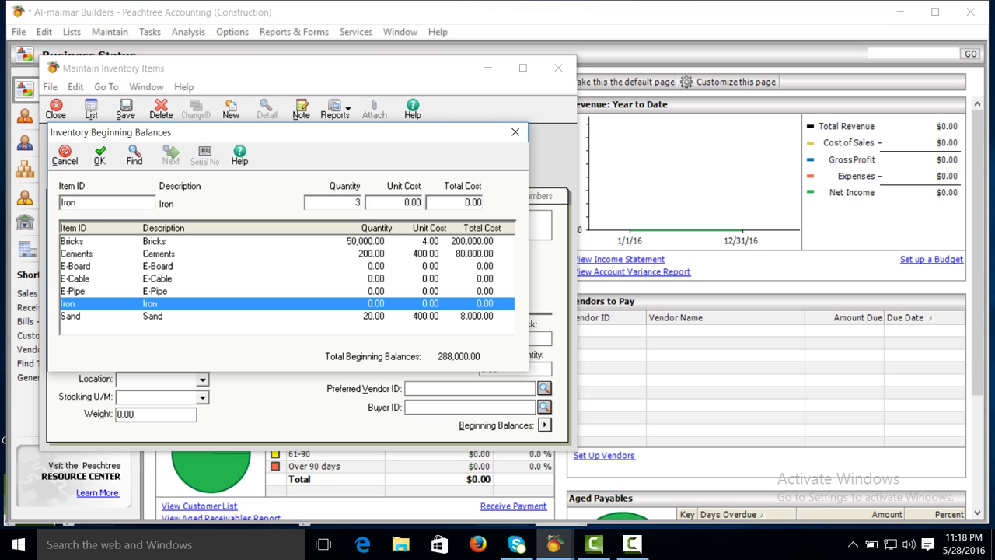
pyautogui.write('0')
pyautogui.click(398, 202)
pyautogui.write('6')
pyautogui.write('000')
pyautogui.write('0')
# Enter E-Pipe opening stock of 200 units at 30 each
pyautogui.click(389, 291)
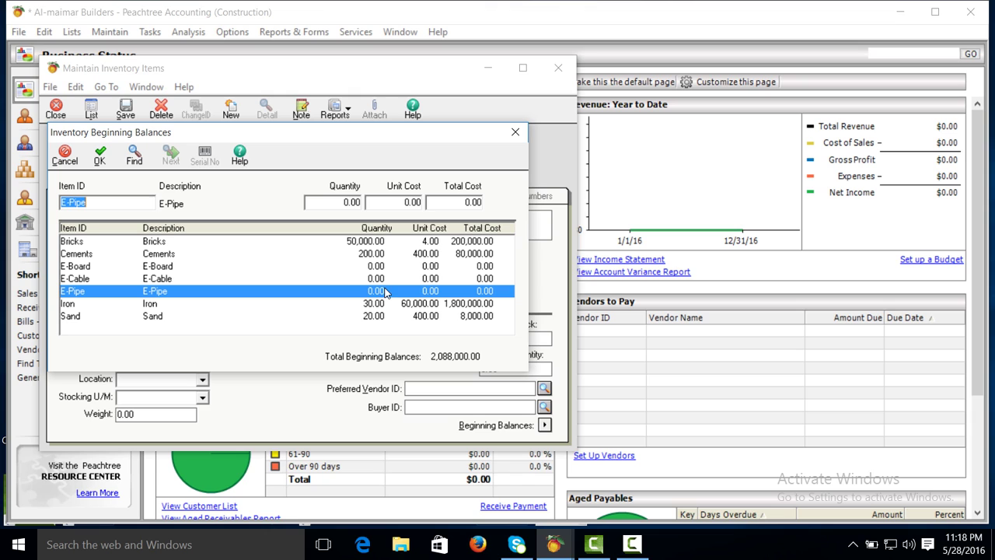
pyautogui.click(348, 203)
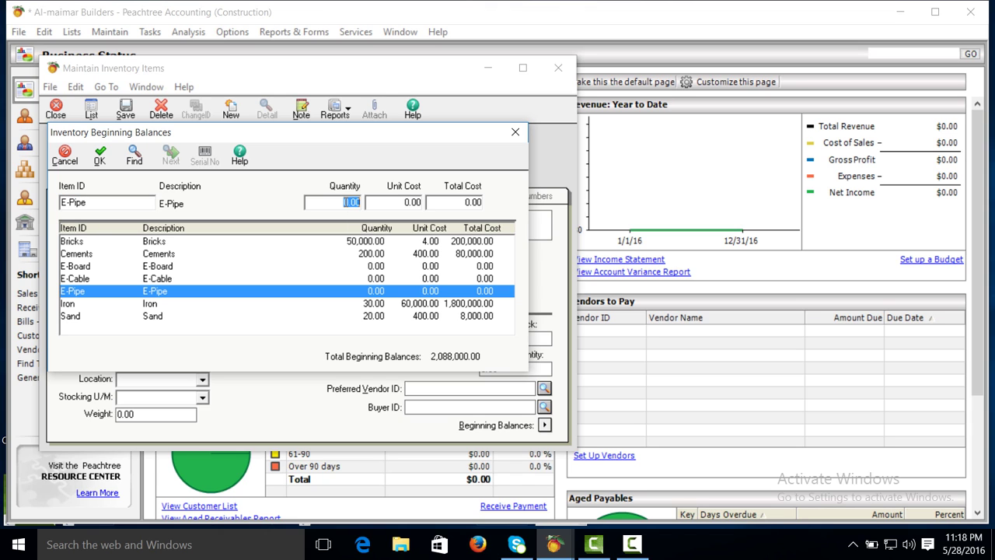
pyautogui.write('2')
pyautogui.write('00')
pyautogui.click(391, 201)
pyautogui.write('4')
pyautogui.press('BackSpace')
pyautogui.write('0')
# Enter E-Cable opening stock of 200 units at 30 each
pyautogui.click(369, 279)
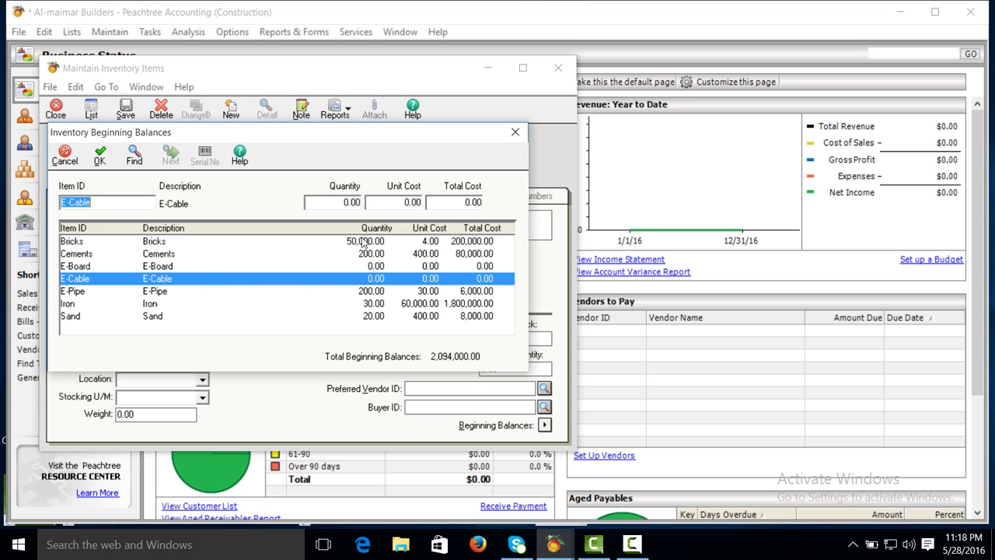
pyautogui.click(344, 202)
pyautogui.write('2')
pyautogui.write('00')
pyautogui.click(382, 206)
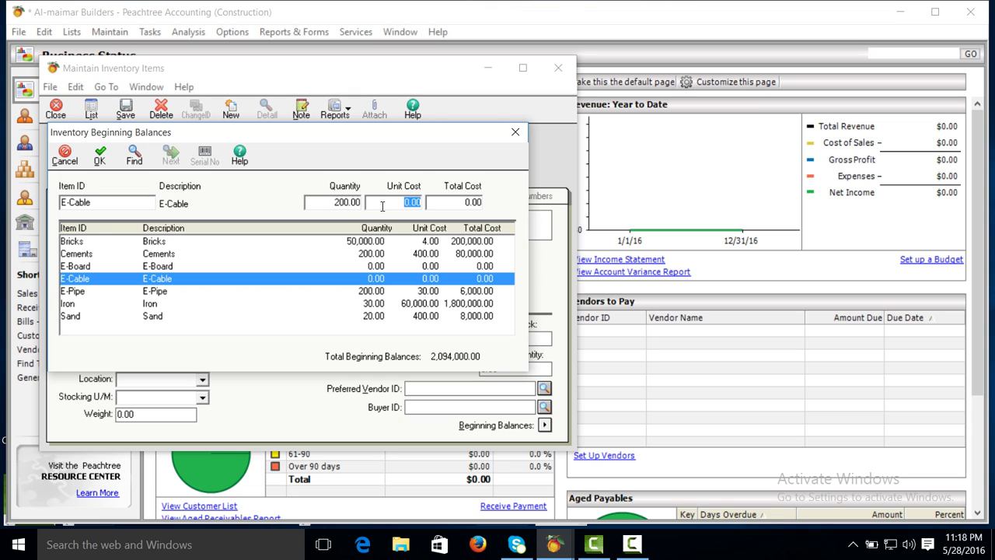
pyautogui.write('3')
pyautogui.write('0')
# Enter E-Board opening stock of 20 units at 350 each
pyautogui.click(371, 266)
pyautogui.click(350, 203)
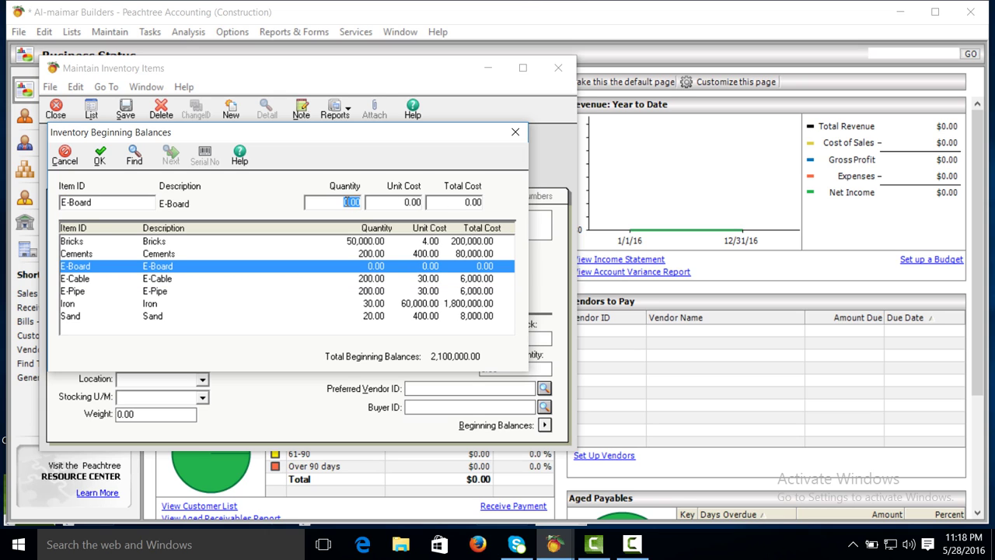
pyautogui.write('20')
pyautogui.click(376, 204)
pyautogui.write('350')
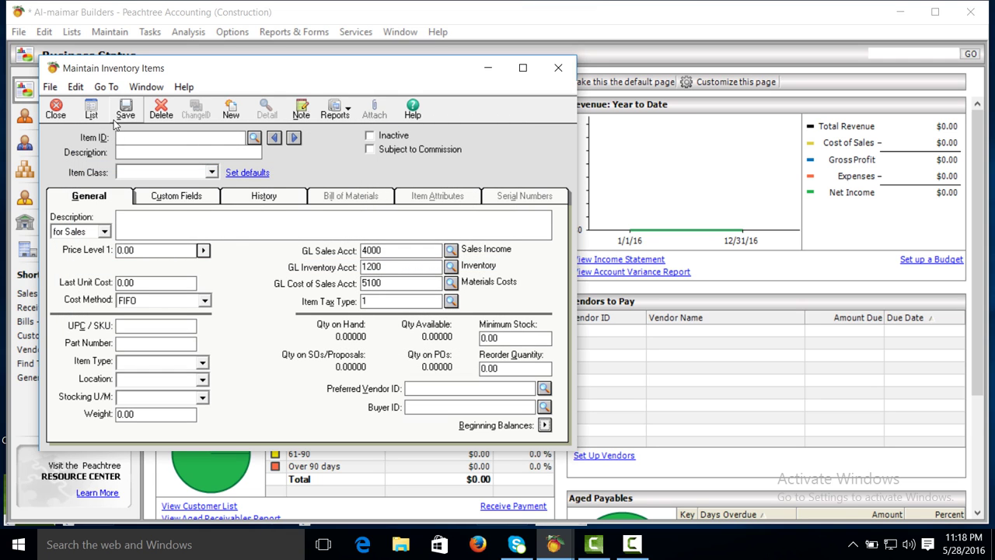
# Close the Maintain Inventory Items window and refresh the Business Status page
pyautogui.click(53, 110)
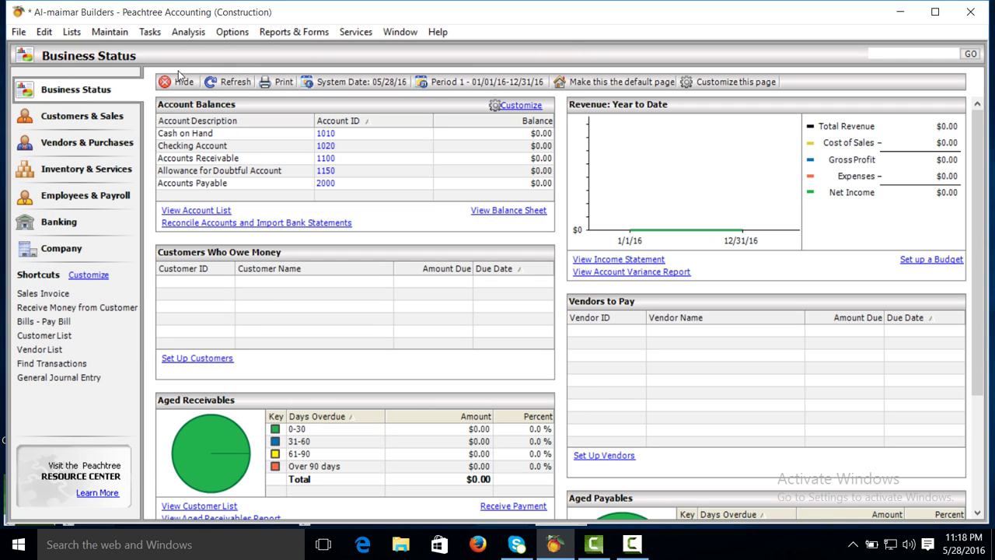
pyautogui.click(224, 82)
pyautogui.click(632, 547)
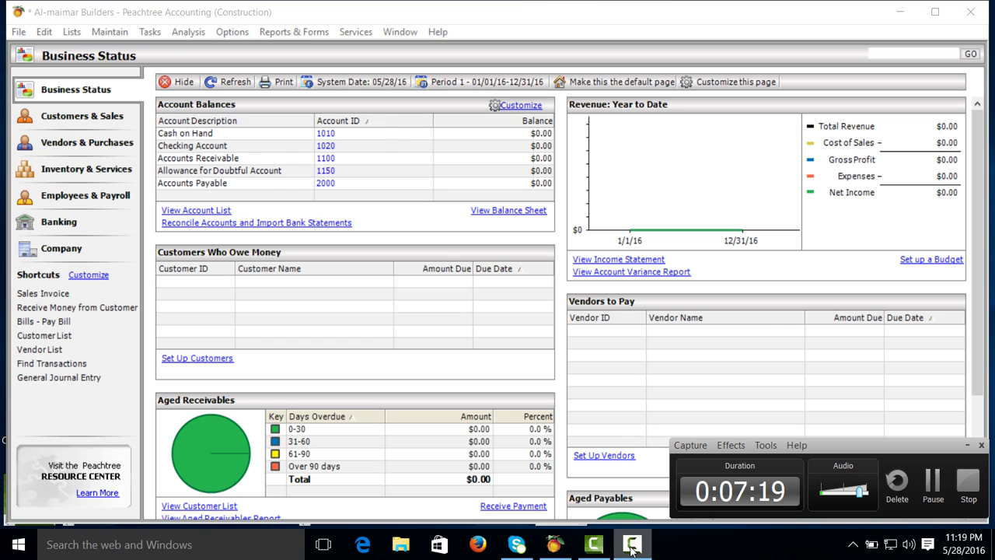